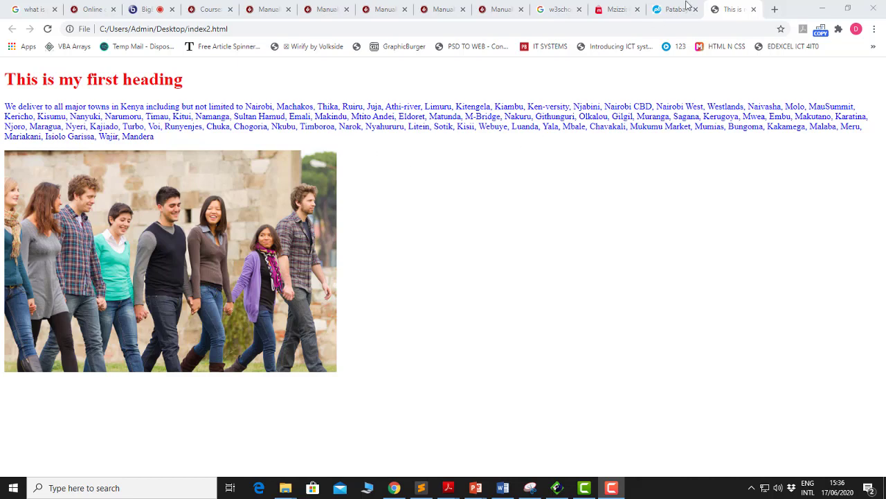
- Minimize Chrome and BlueGriffon, and open the desktop file index2.html in Sublime Text
click(822, 8)
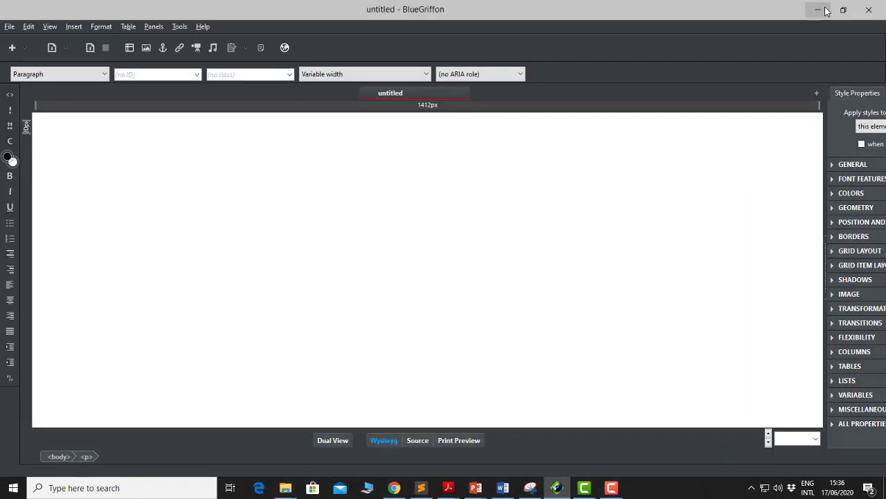
click(824, 10)
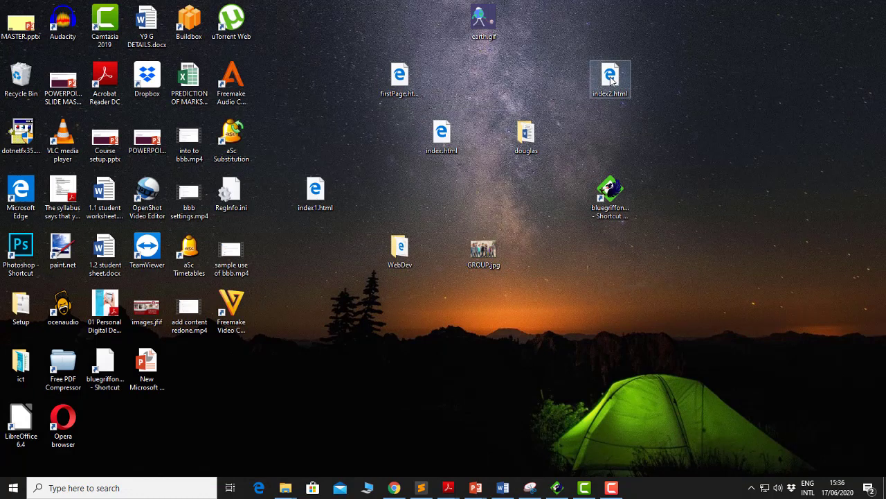
drag(607, 81, 421, 477)
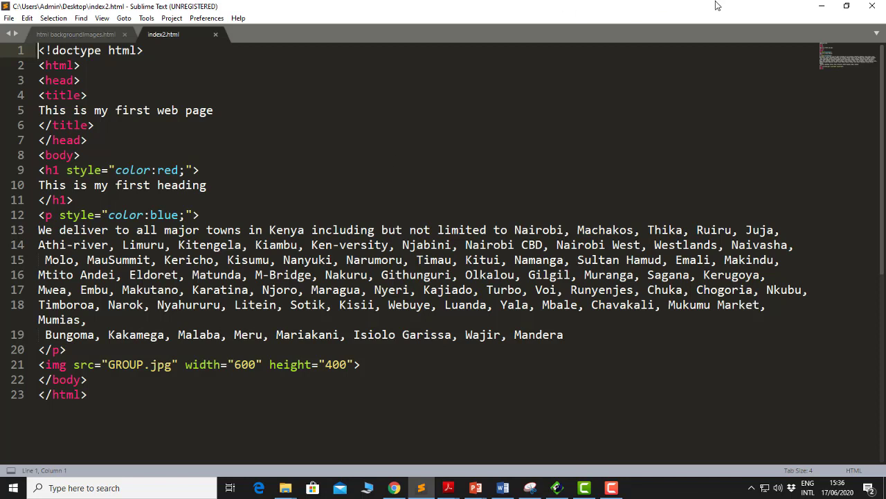
- Review the index2.html code in Sublime Text, its rendered page in Chrome, and the blank BlueGriffon document
click(819, 7)
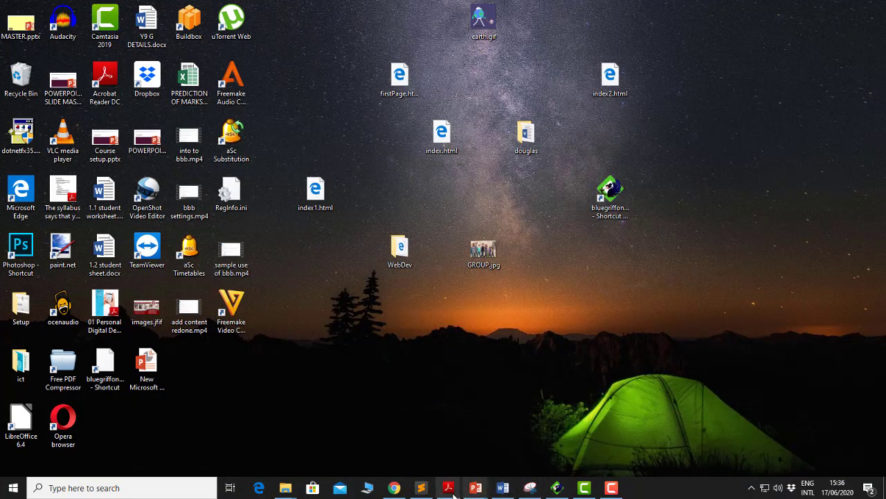
click(421, 488)
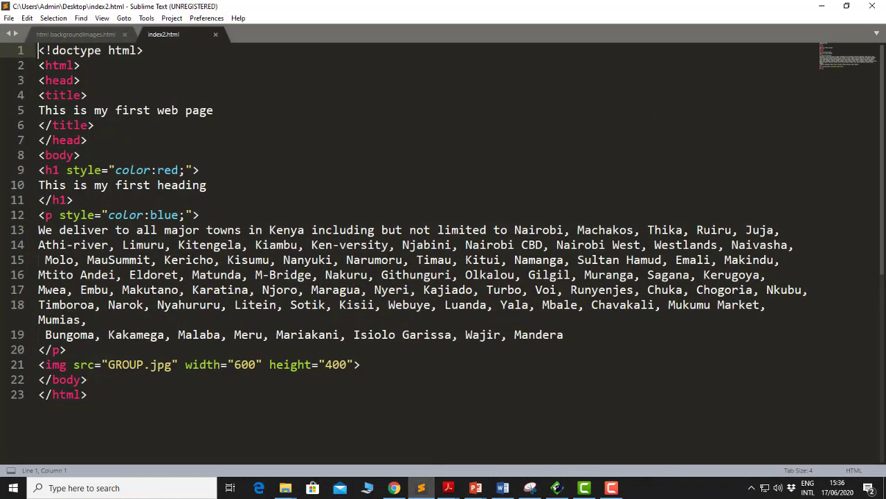
click(394, 488)
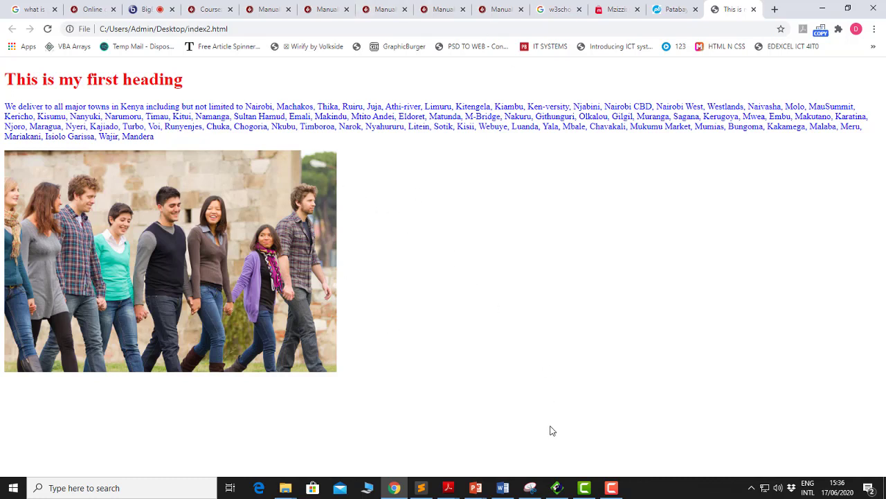
click(558, 489)
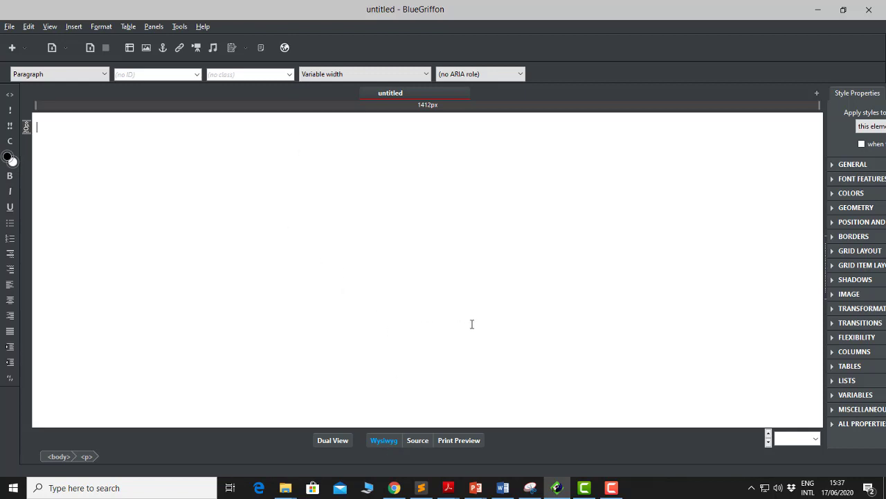
- Copy the heading "This is my first heading" from the Chrome page and paste it into the blank BlueGriffon document
click(394, 488)
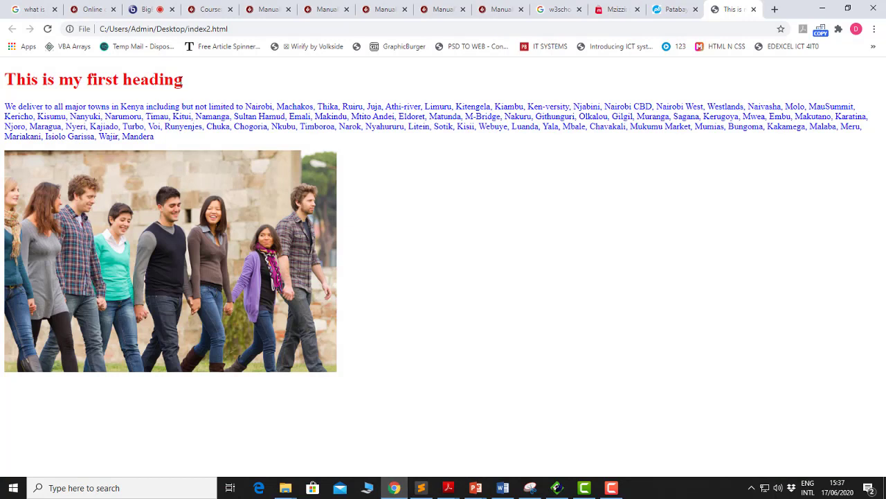
drag(184, 80, 8, 79)
key(ctrl+c)
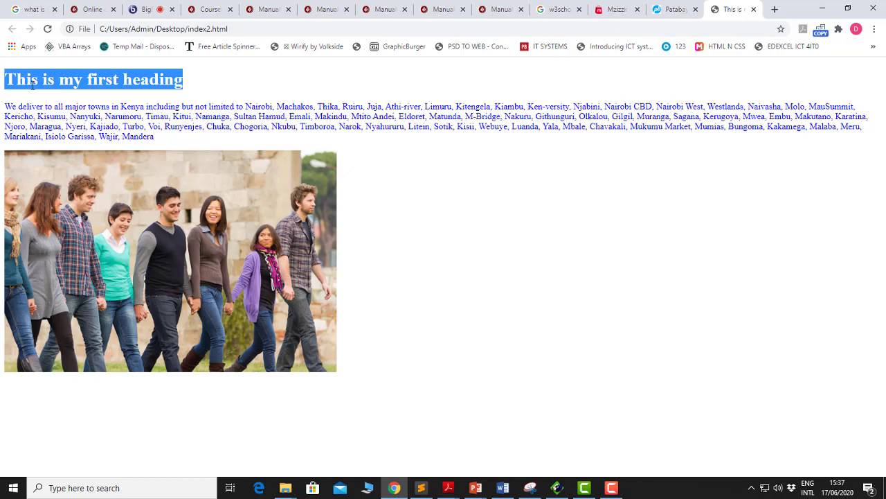
click(557, 488)
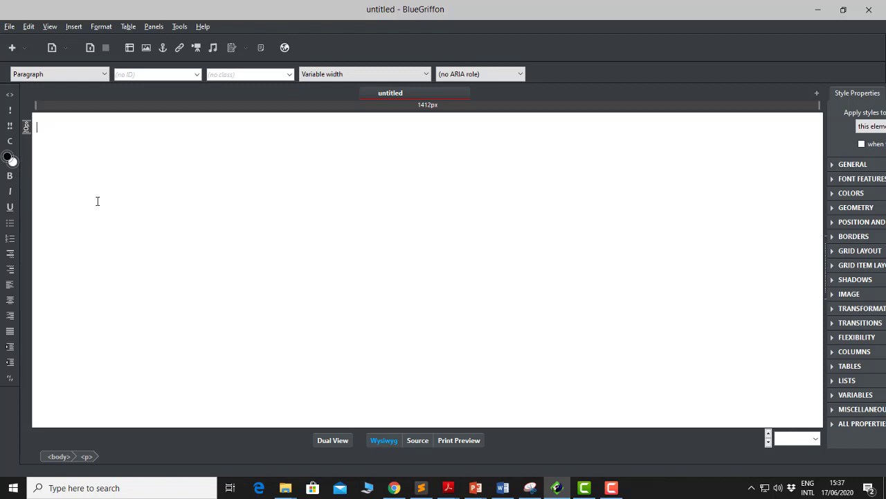
key(ctrl+v)
click(245, 144)
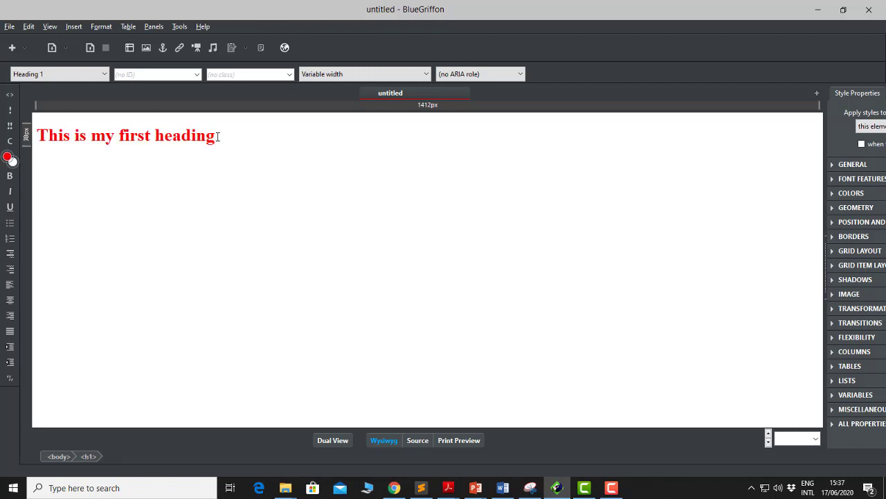
- Select the pasted heading and compare it with the h1 code of index2.html in Sublime Text
drag(219, 136, 39, 130)
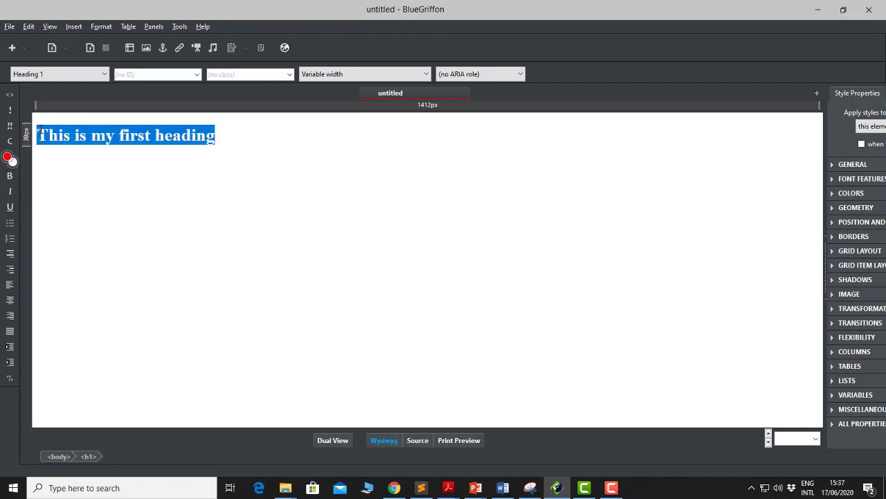
click(421, 488)
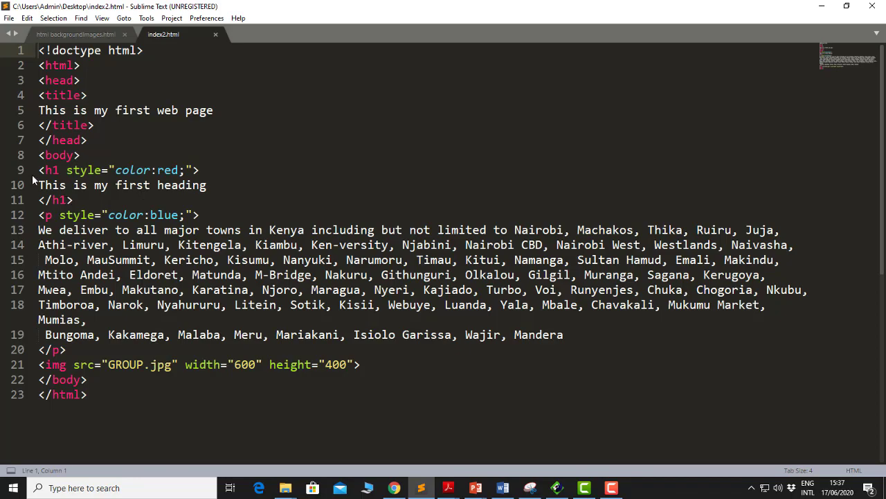
click(557, 487)
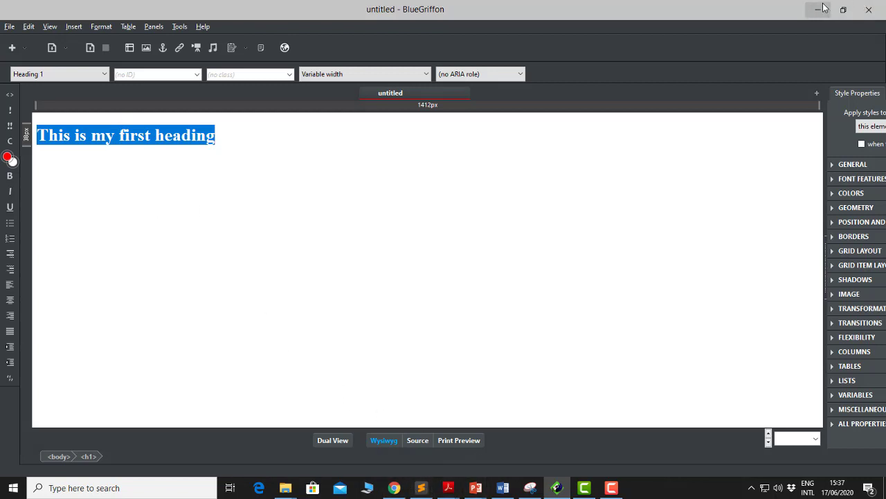
- Replace the formatted heading in BlueGriffon with the plain text "This is my first heading" copied from line 10 in Sublime Text
click(422, 488)
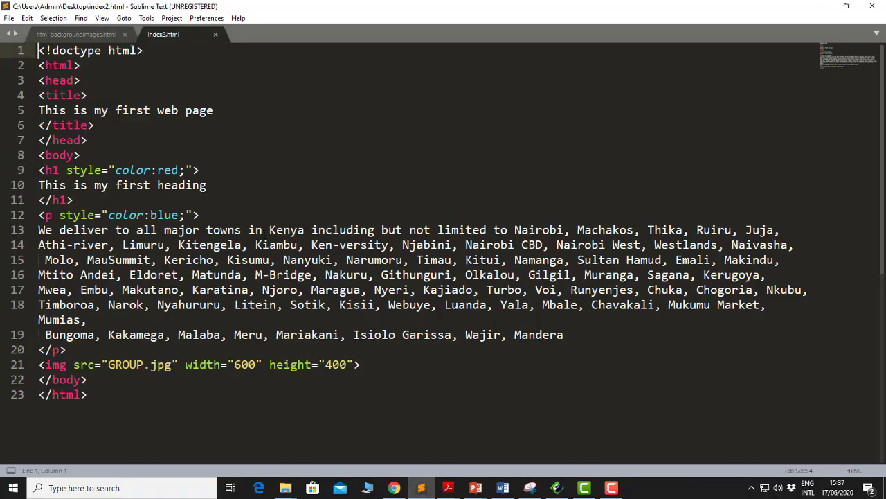
drag(206, 185, 38, 185)
key(ctrl+c)
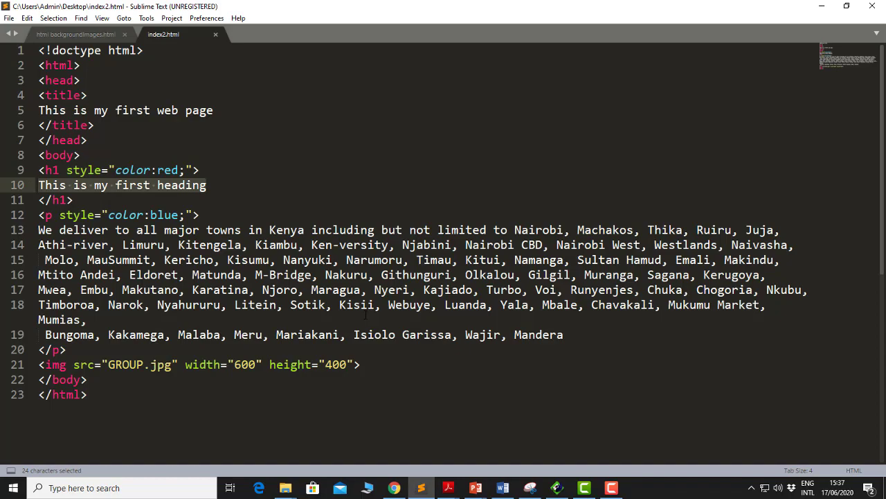
key(alt+Tab)
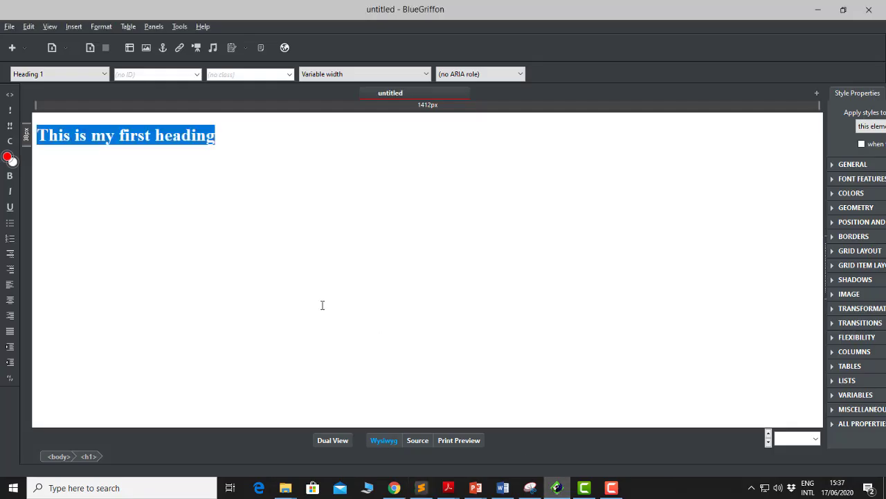
key(Delete)
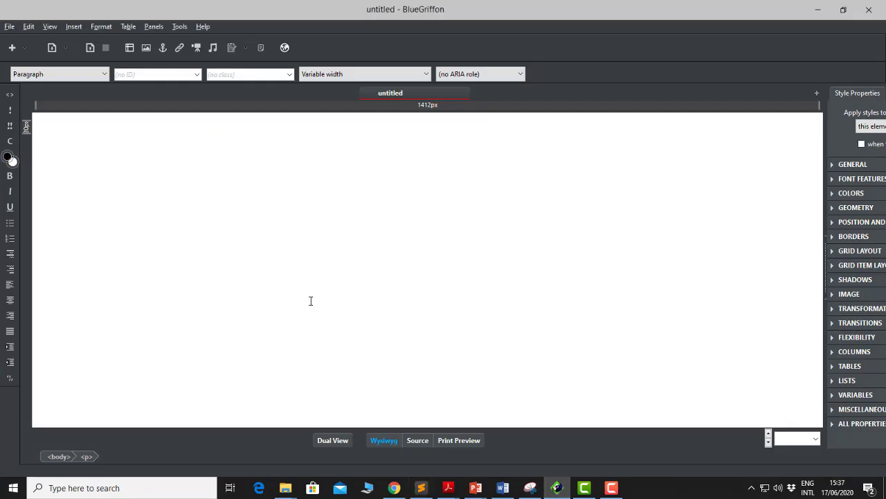
key(ctrl+v)
- Format the pasted line "This is my first heading" as Heading 1 in BlueGriffon
drag(123, 129, 38, 123)
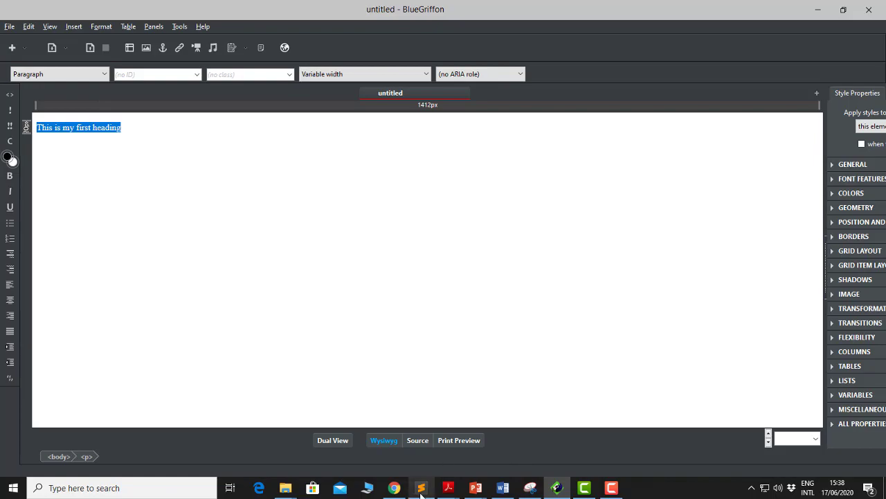
click(421, 488)
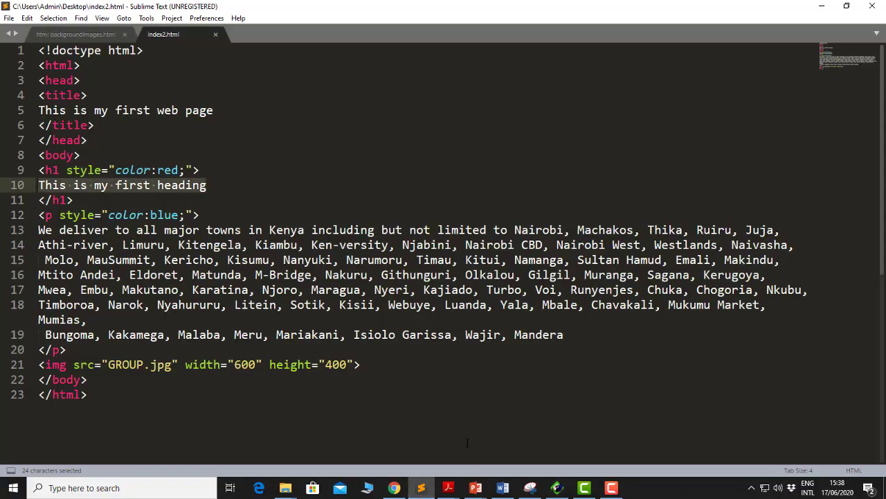
click(557, 487)
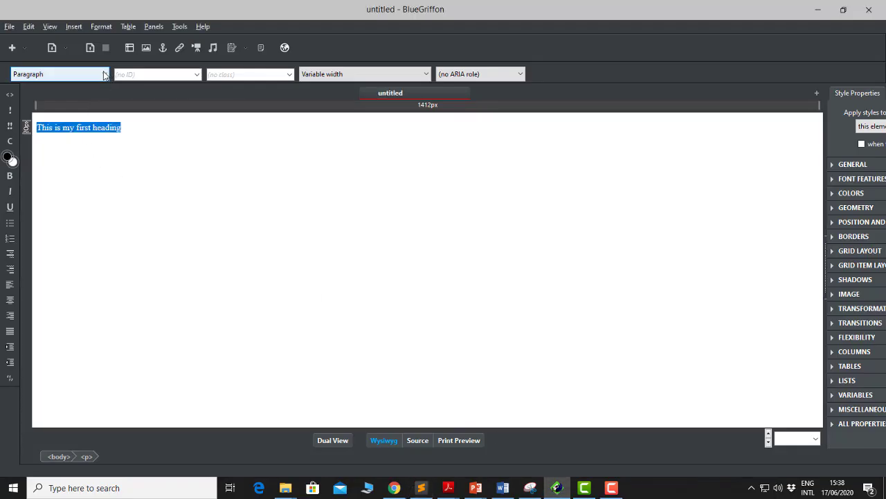
click(104, 74)
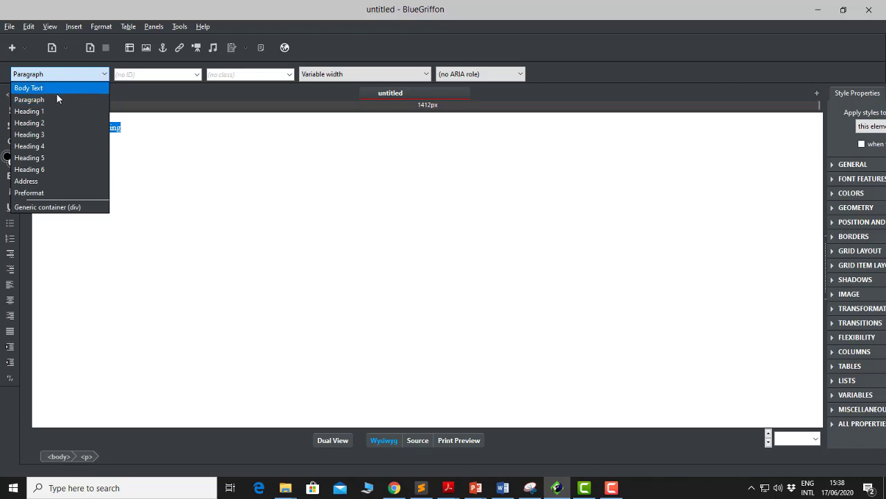
click(35, 111)
click(296, 203)
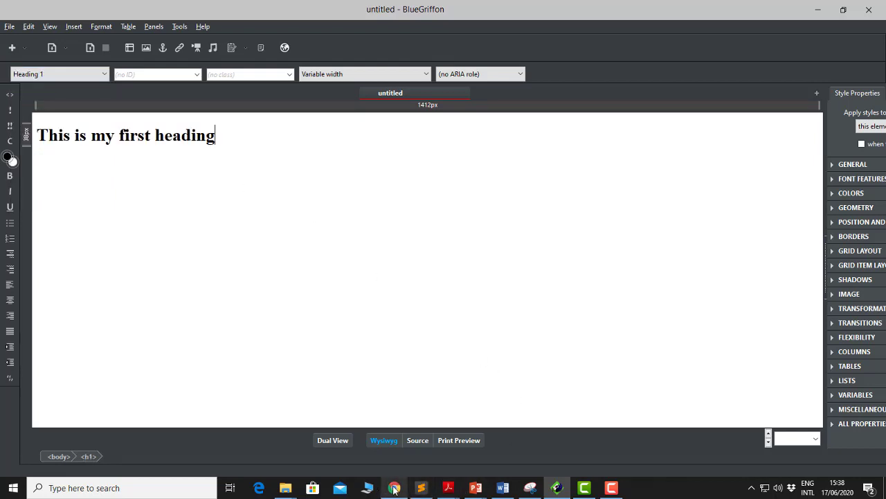
- Set the heading's text color to red (#ff0000) and place the cursor in the paragraph below it
mouse_move(394, 487)
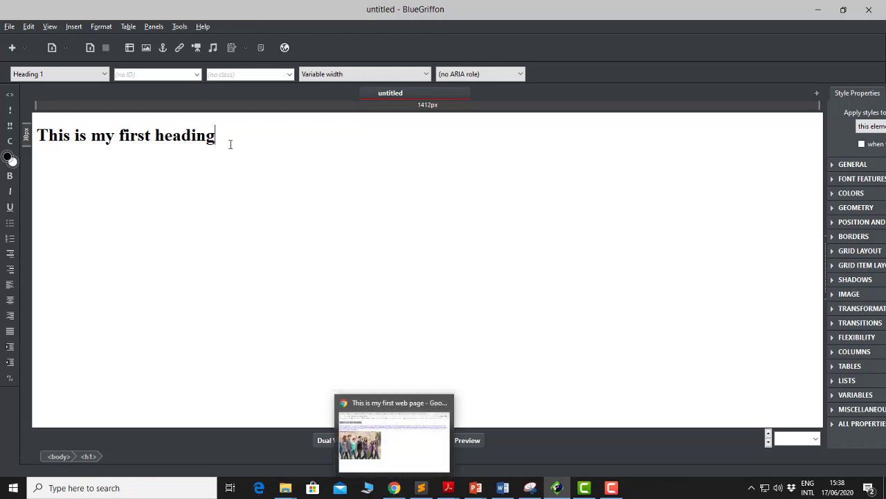
drag(219, 136, 41, 135)
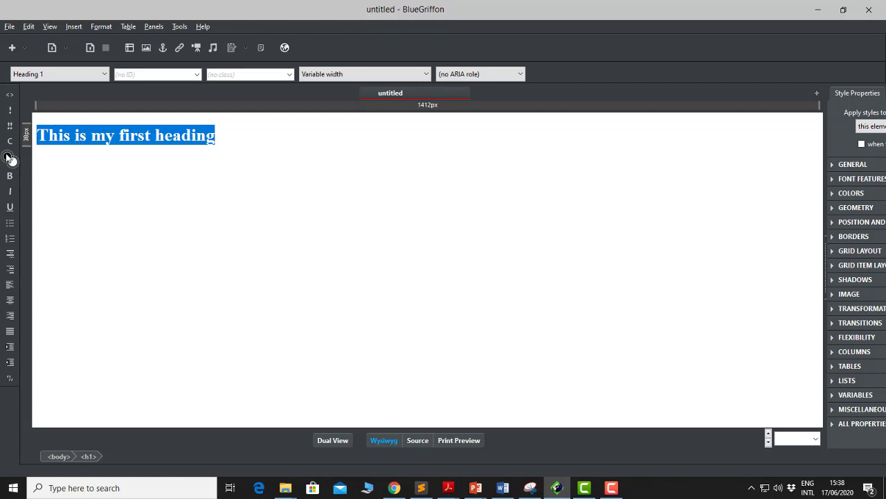
click(9, 158)
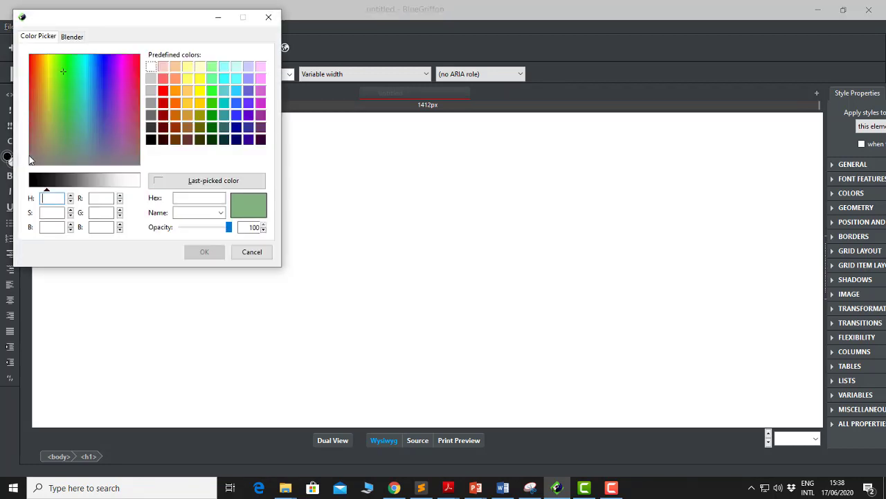
click(163, 92)
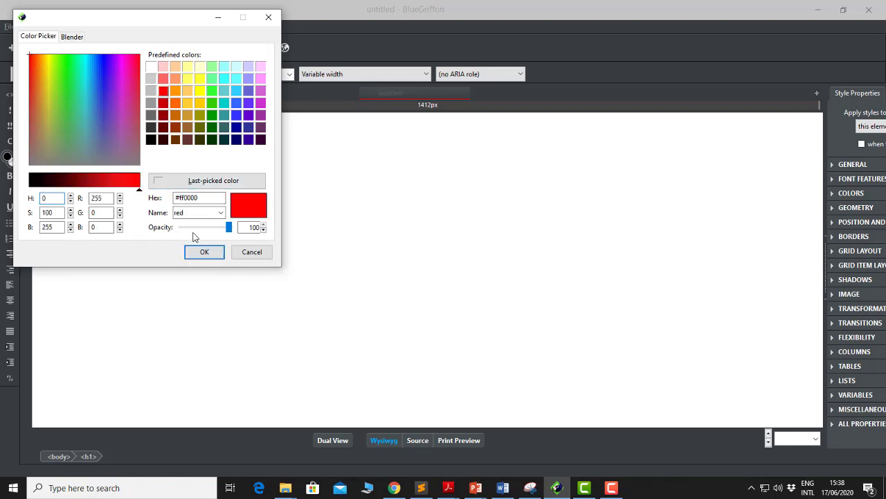
click(205, 252)
click(188, 180)
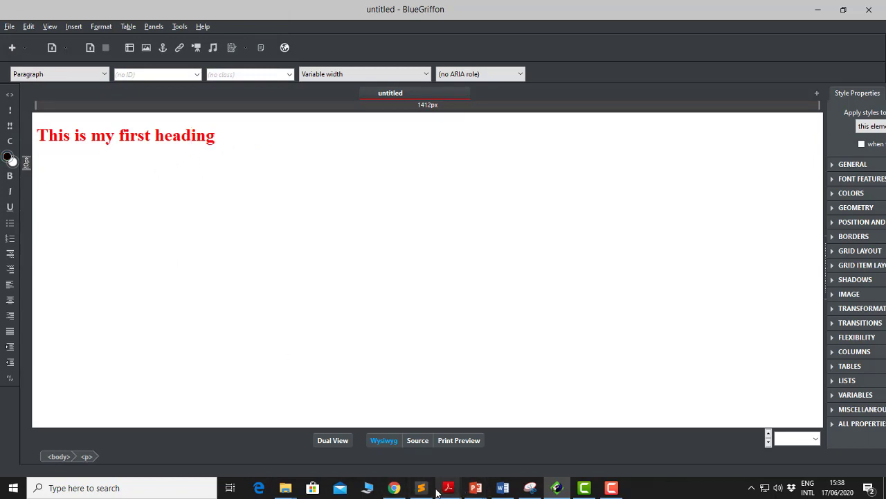
- Copy the delivery towns paragraph text from index2.html in Sublime Text and paste it below the heading in BlueGriffon
click(420, 487)
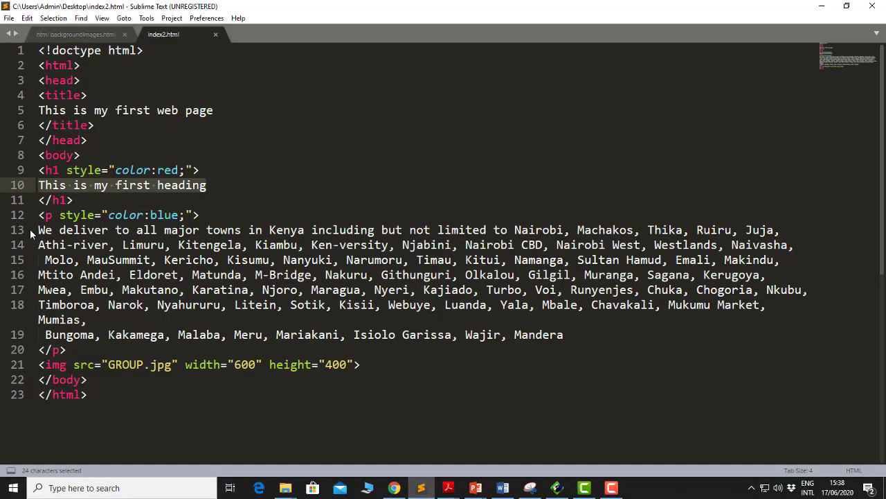
drag(38, 231, 569, 340)
key(ctrl+c)
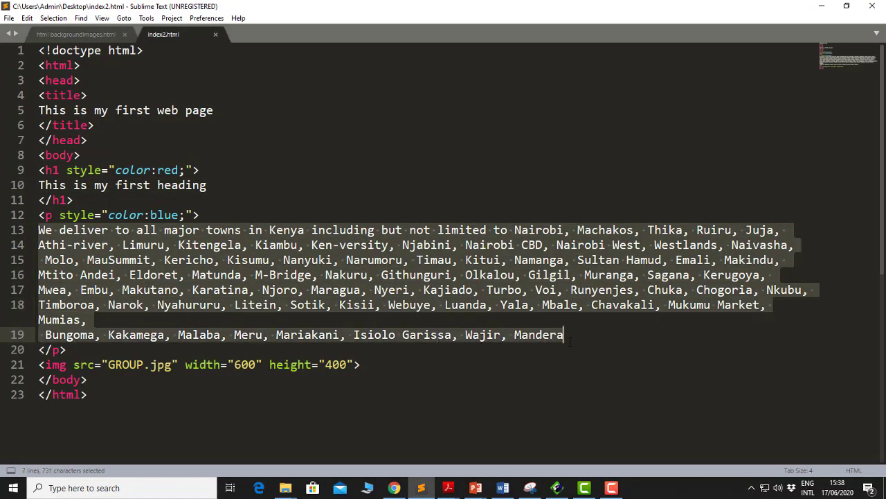
click(557, 487)
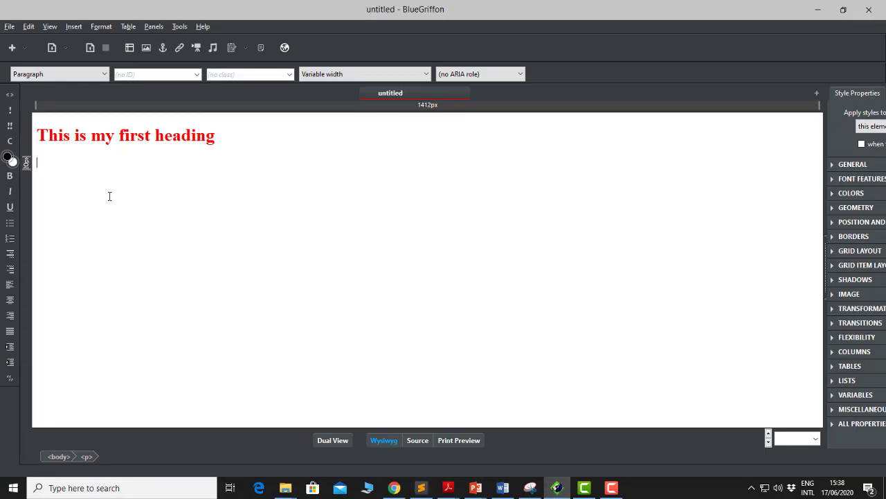
key(ctrl+v)
- Copy the delivery towns paragraph from the index2.html page in Chrome and paste it into a new Sublime Text file
drag(343, 232, 31, 160)
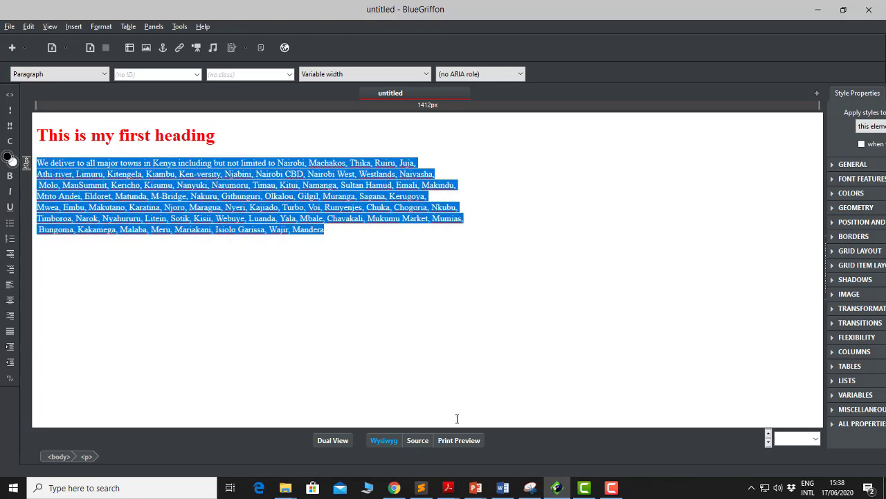
click(394, 487)
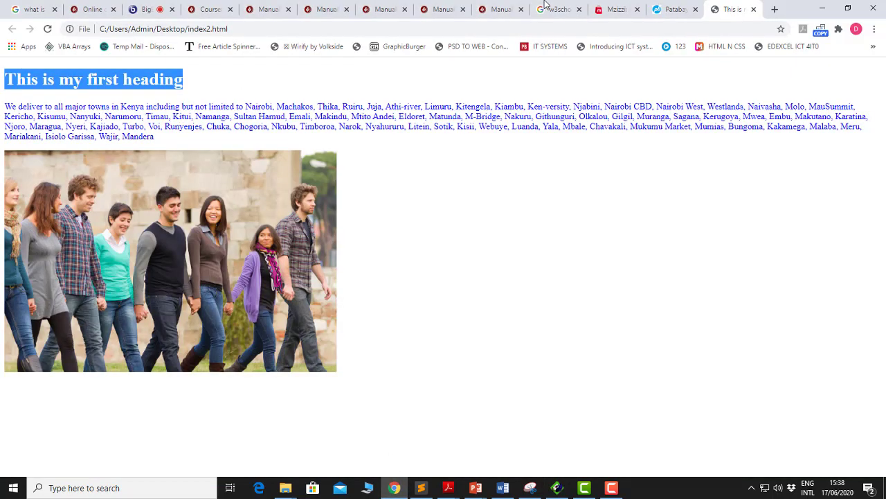
drag(5, 105, 163, 137)
key(ctrl+c)
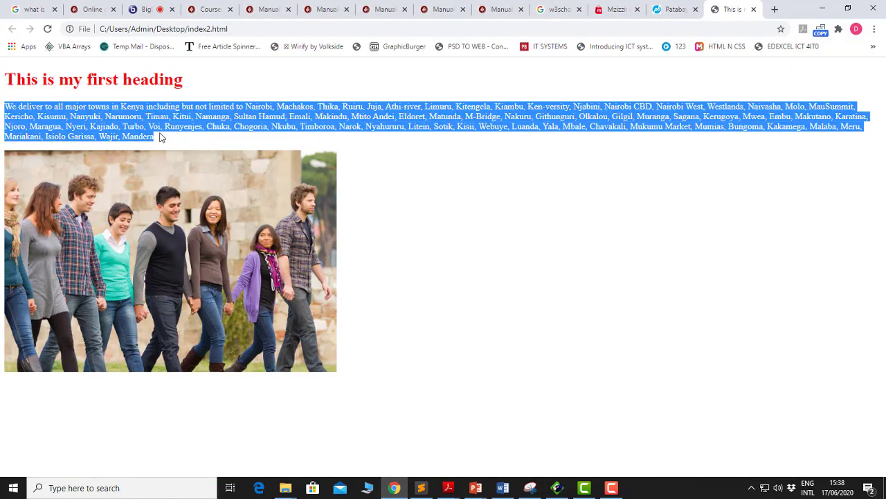
click(124, 487)
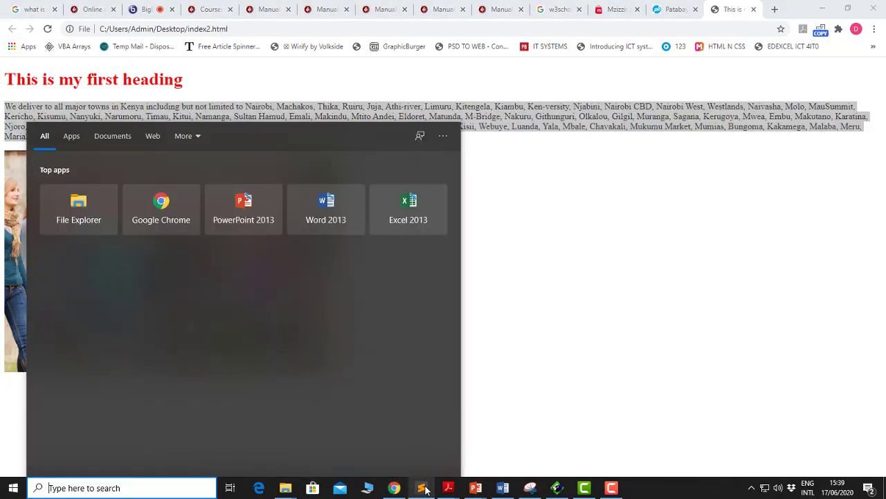
click(421, 487)
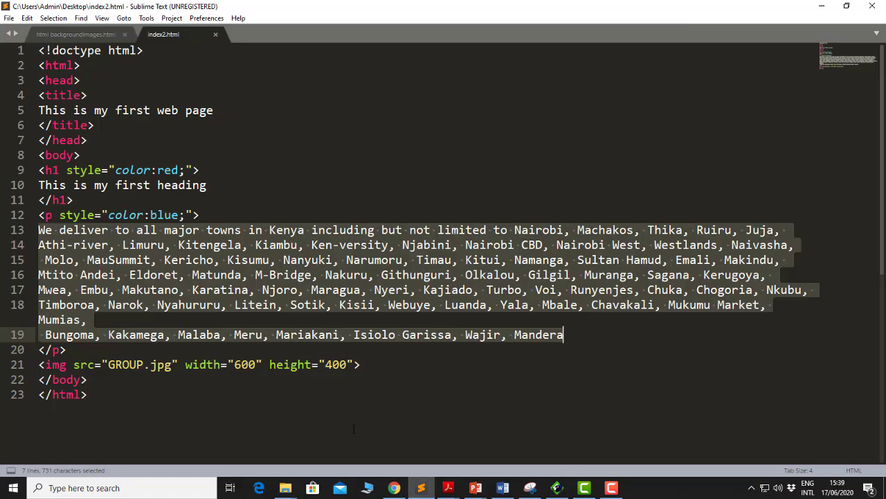
key(ctrl+n)
key(ctrl+v)
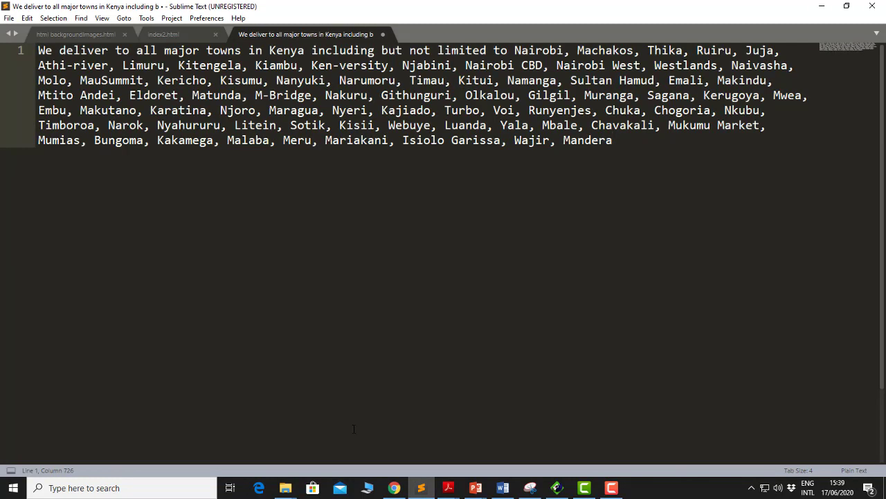
- Copy all the text of the new Sublime Text file and replace the selected towns paragraph in BlueGriffon with it
key(ctrl+a)
key(ctrl+c)
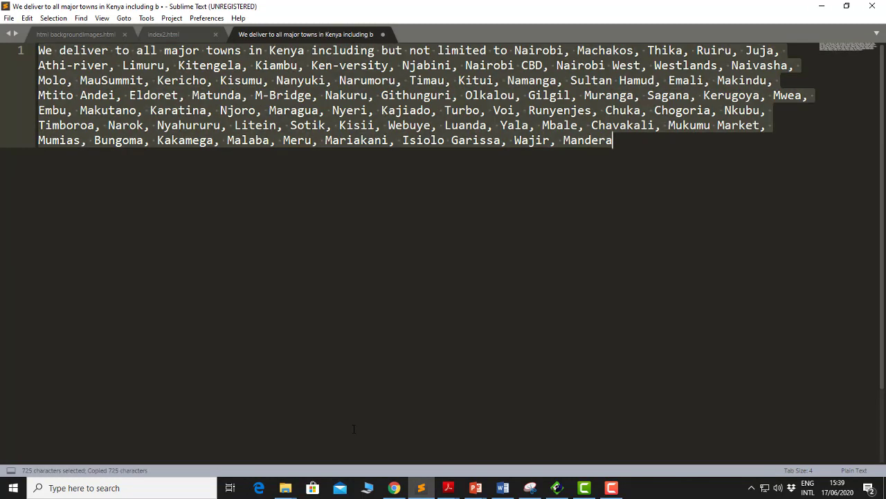
click(562, 488)
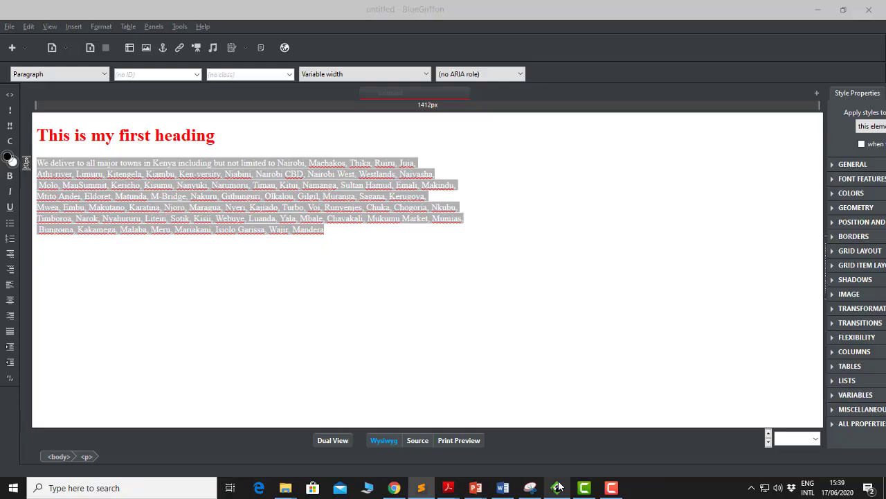
key(ctrl+v)
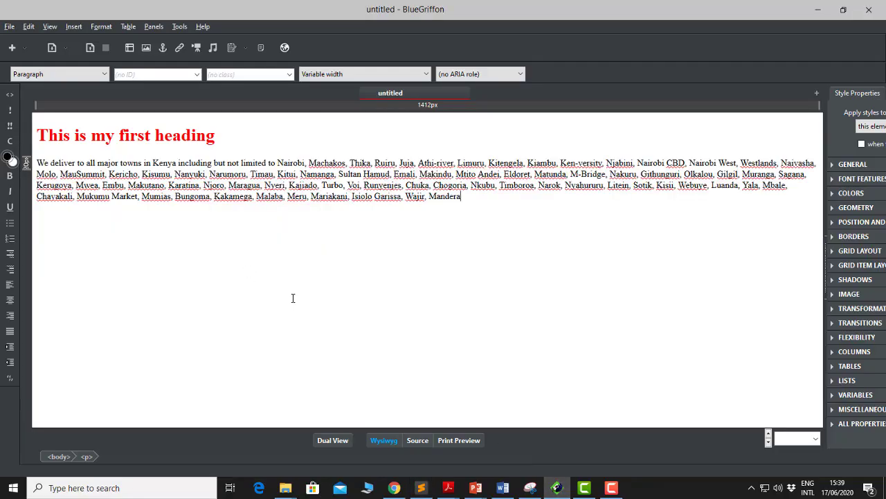
- Set the towns paragraph's text color to light blue (#33ccff) and place the cursor on the line below it
drag(464, 199, 40, 138)
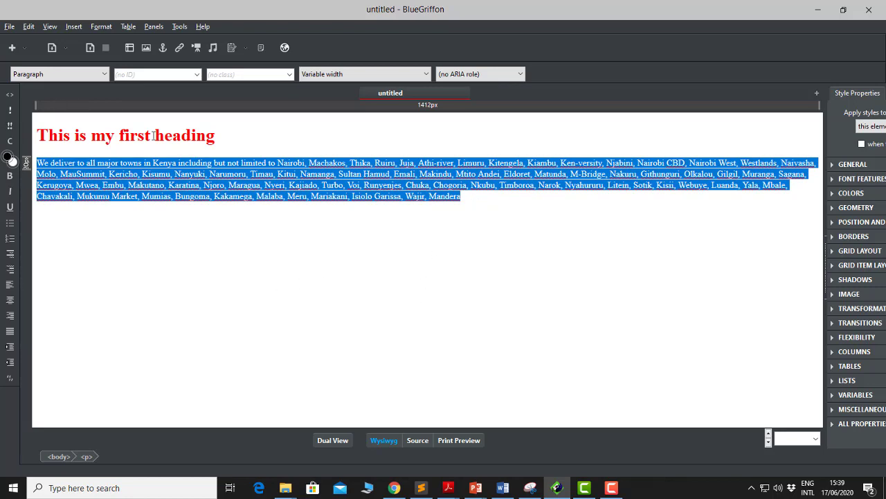
click(394, 487)
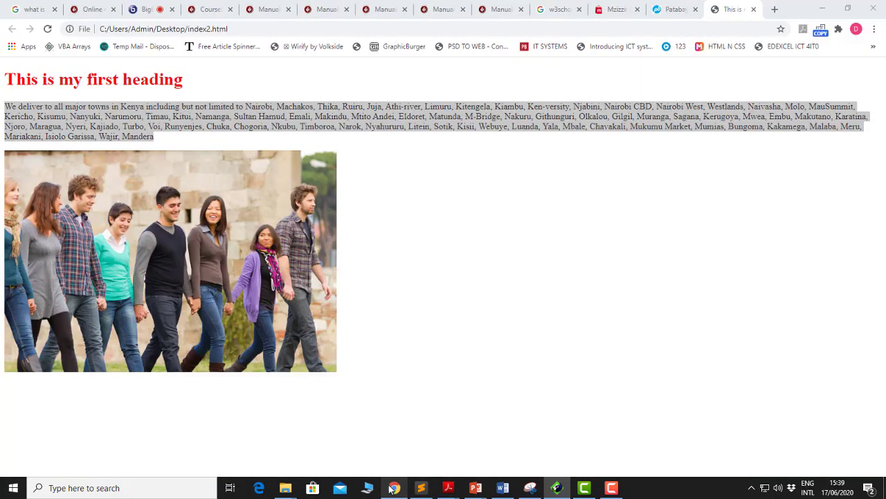
click(556, 487)
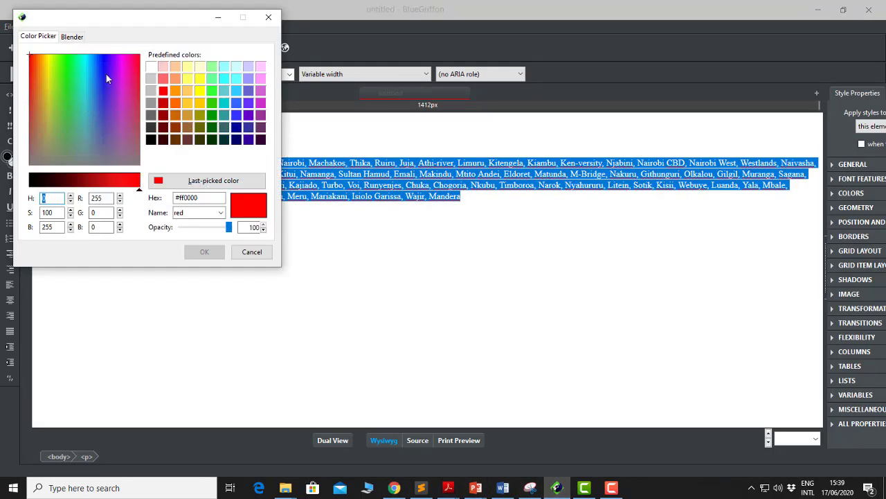
click(237, 102)
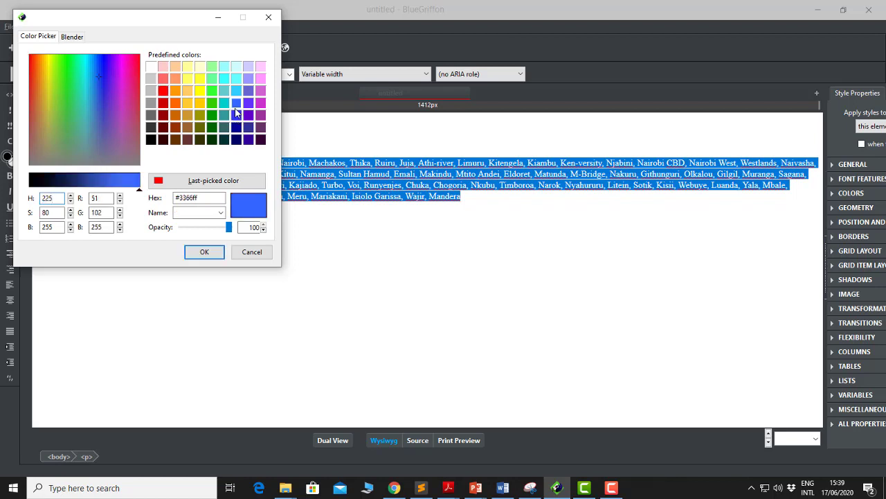
click(237, 115)
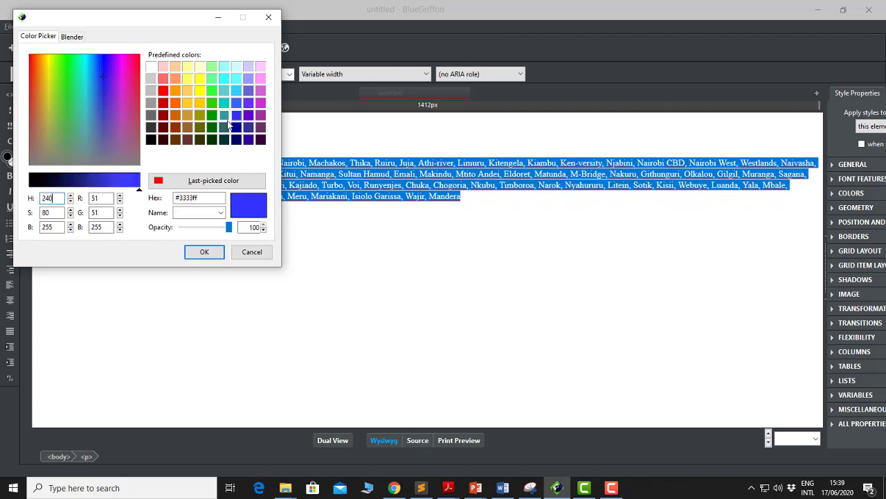
click(236, 90)
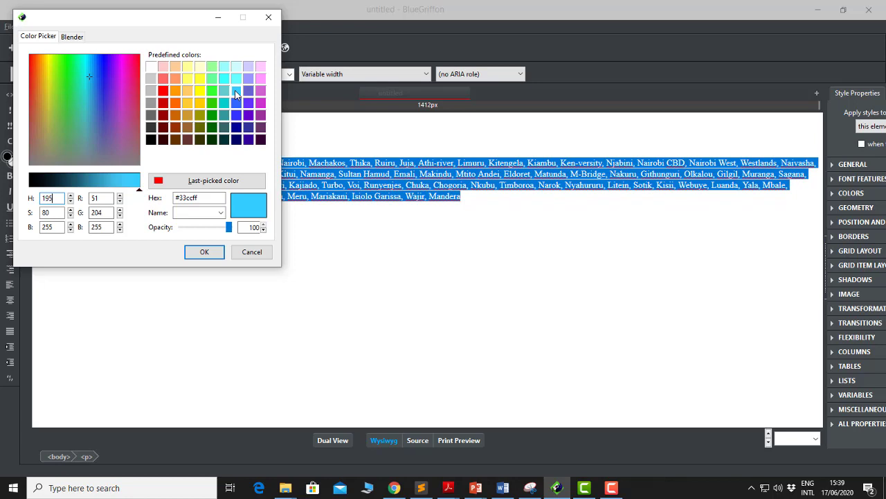
click(200, 253)
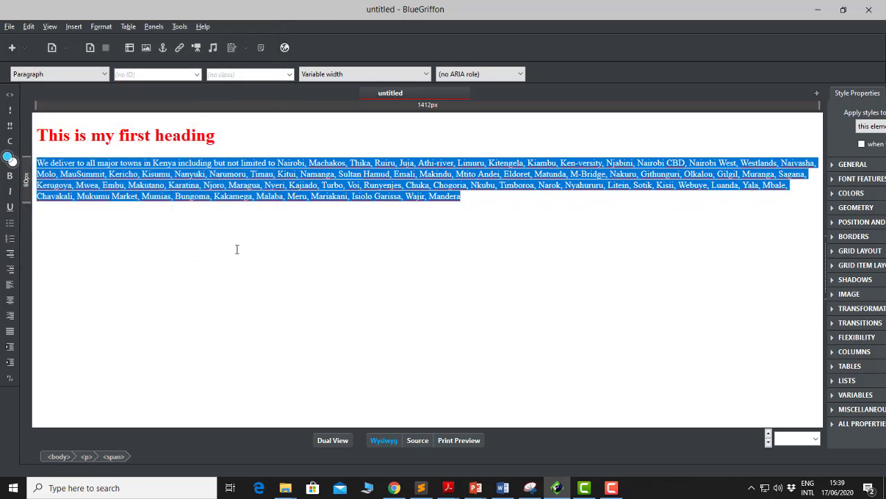
click(289, 240)
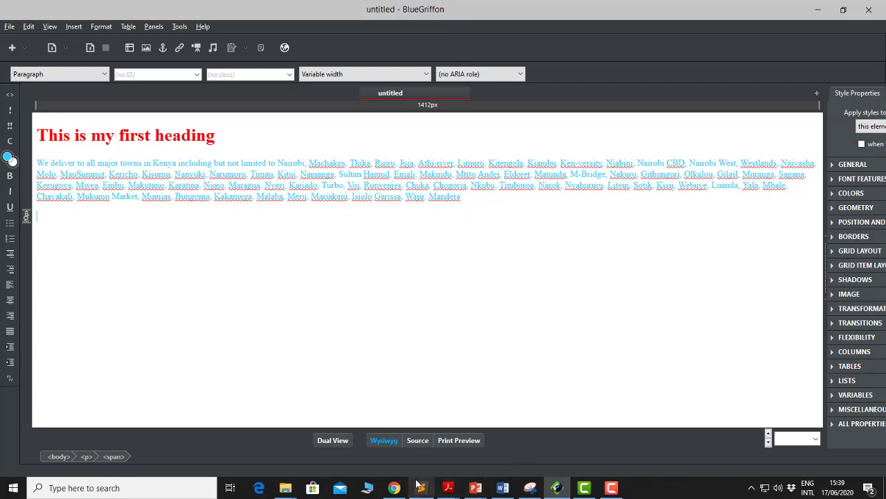
- Check the page in Chrome, then start inserting an image below the paragraph in BlueGriffon and choose GROUP.jpg from the Desktop
click(394, 487)
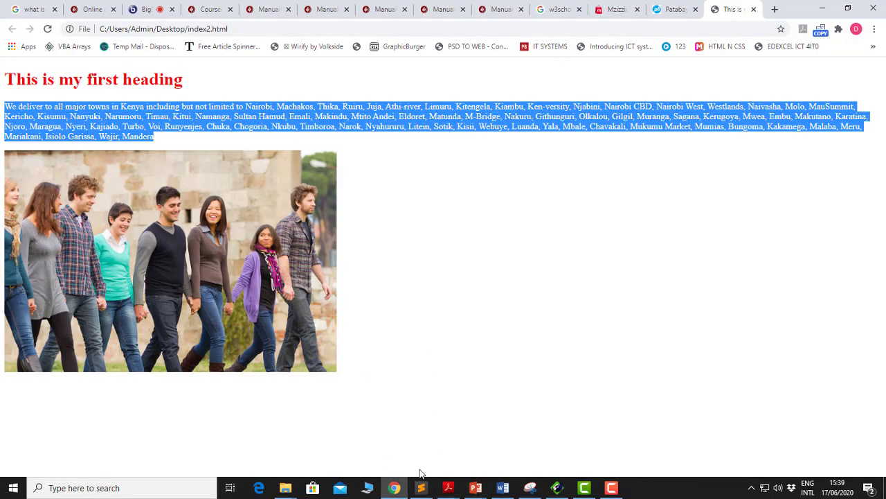
click(558, 490)
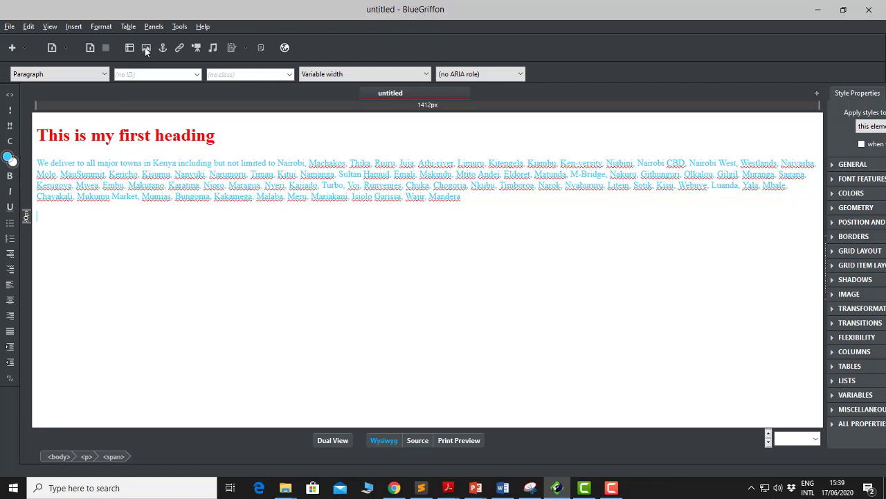
click(146, 48)
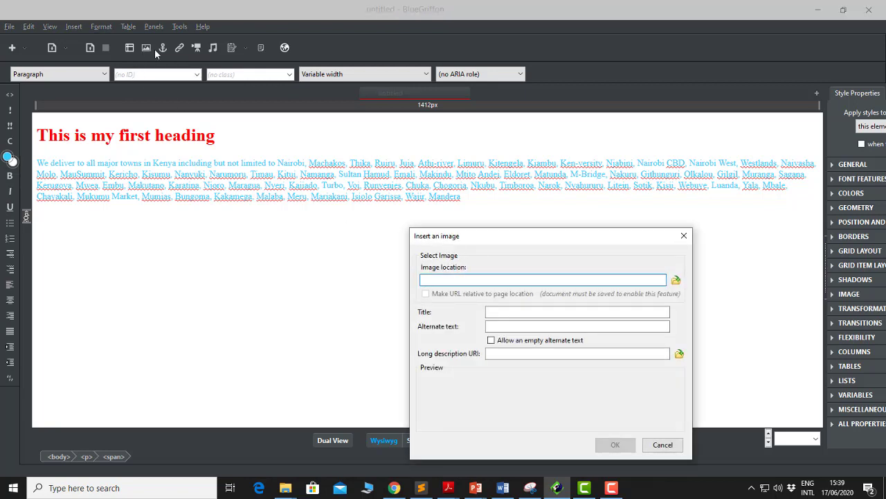
drag(562, 239, 400, 174)
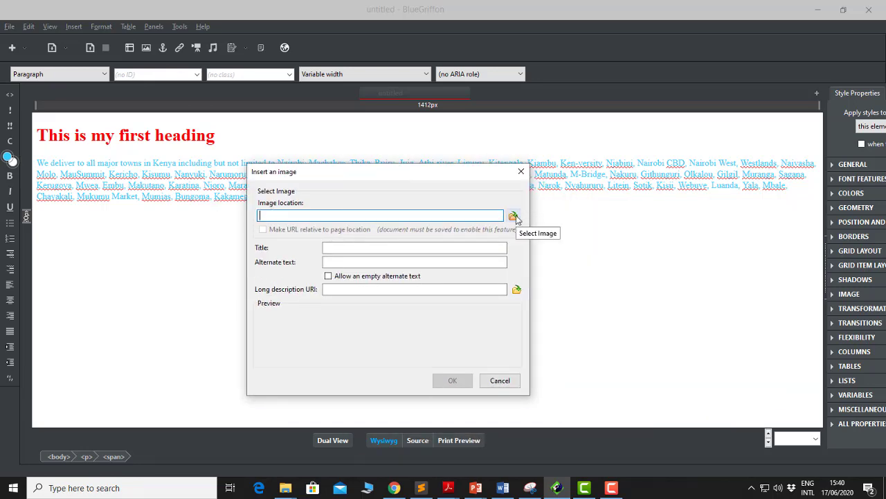
click(513, 217)
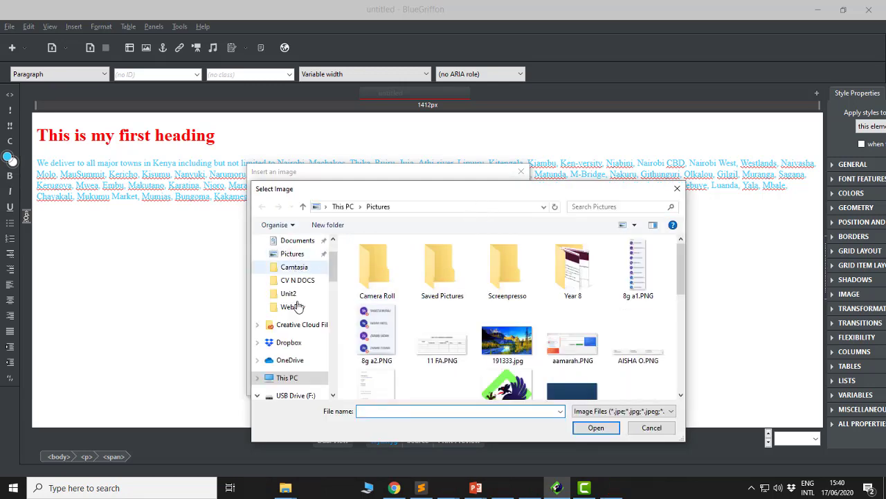
scroll(294, 295, up, 2)
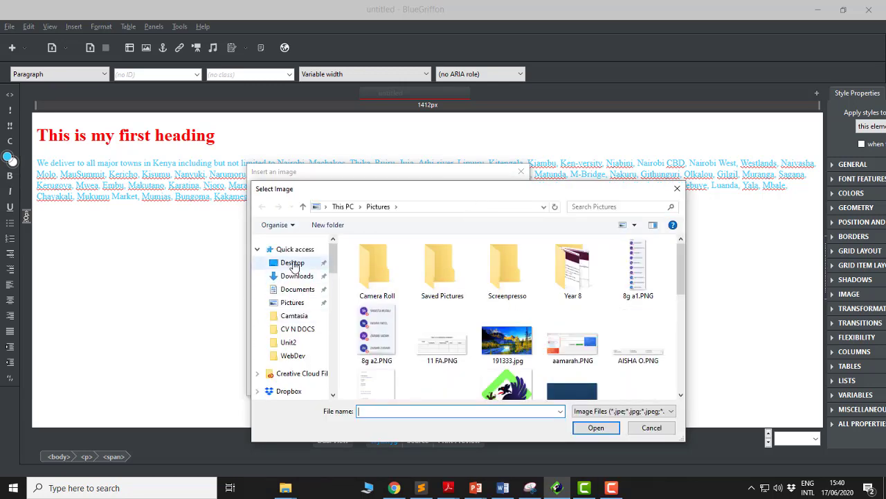
click(293, 265)
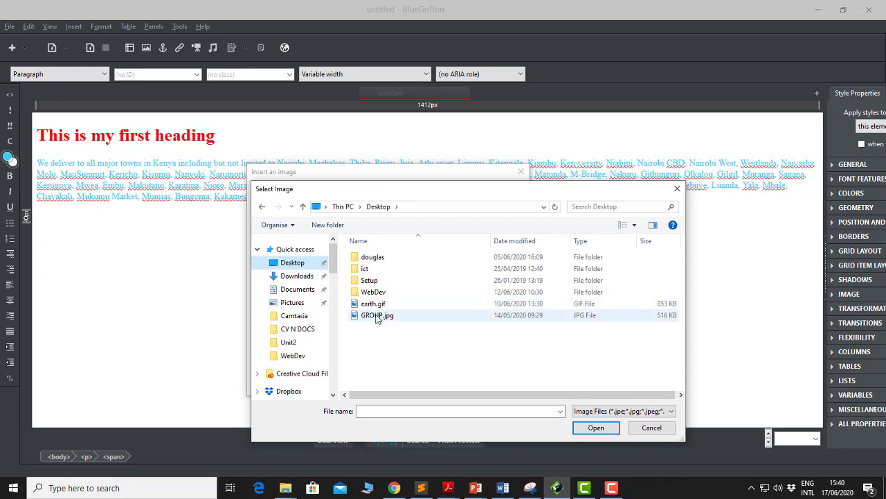
click(388, 316)
click(596, 427)
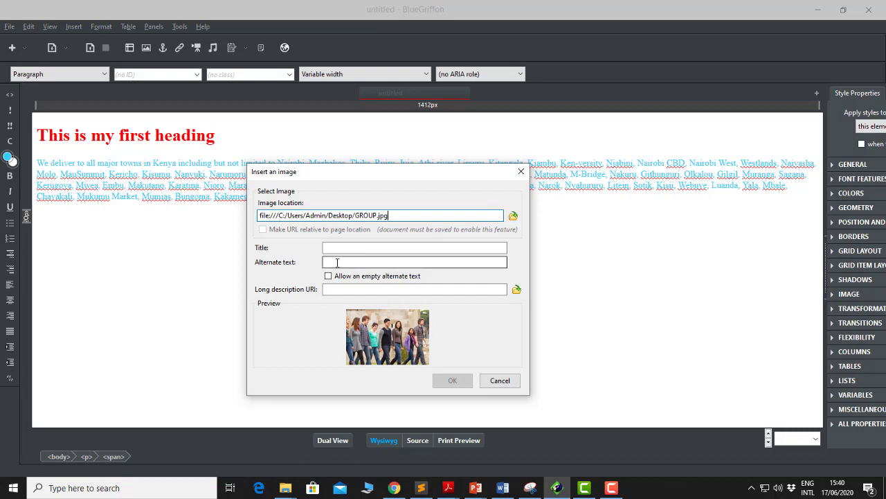
- Allow an empty alternate text for GROUP.jpg and insert the image into the page
click(337, 262)
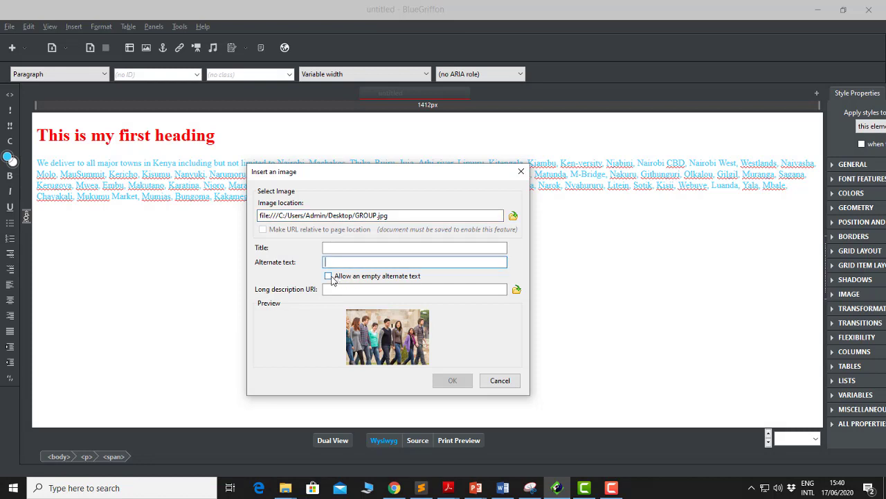
click(328, 276)
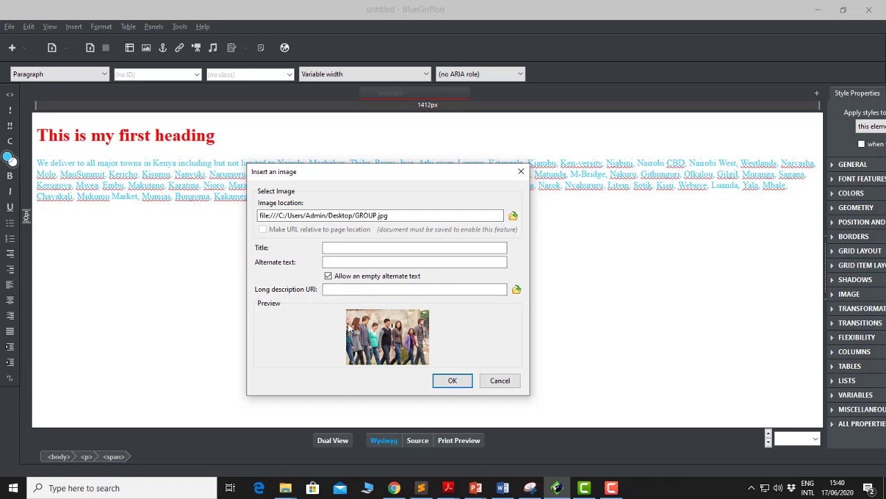
click(455, 380)
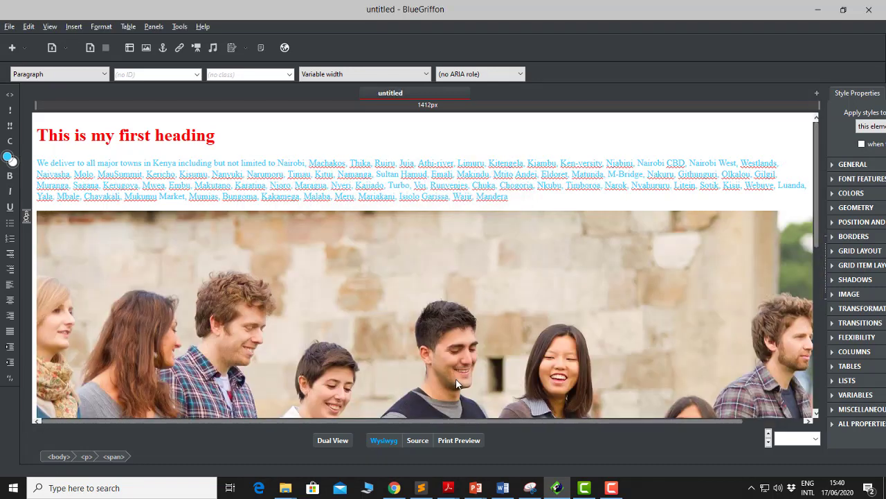
- Examine the inserted image in the BlueGriffon page and compare the page with the index2.html code in Sublime Text
scroll(482, 312, down, 5)
scroll(481, 313, up, 5)
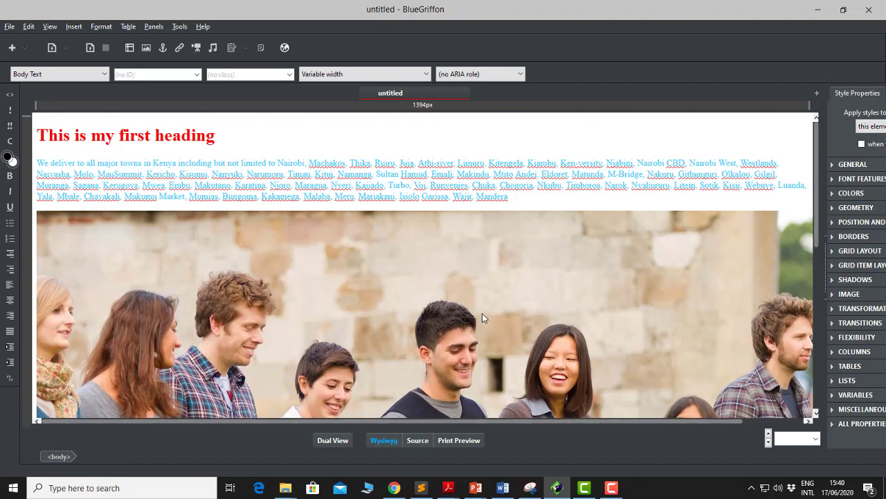
scroll(482, 313, down, 5)
scroll(483, 313, up, 5)
click(421, 489)
click(155, 36)
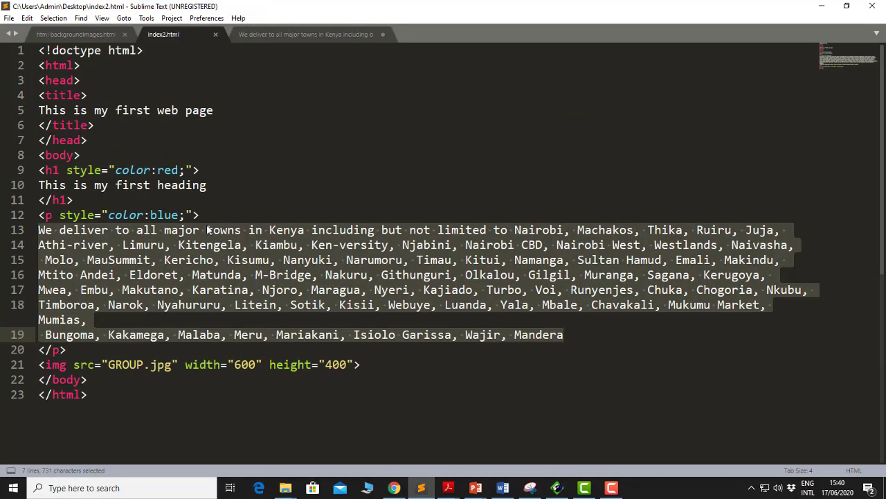
click(557, 488)
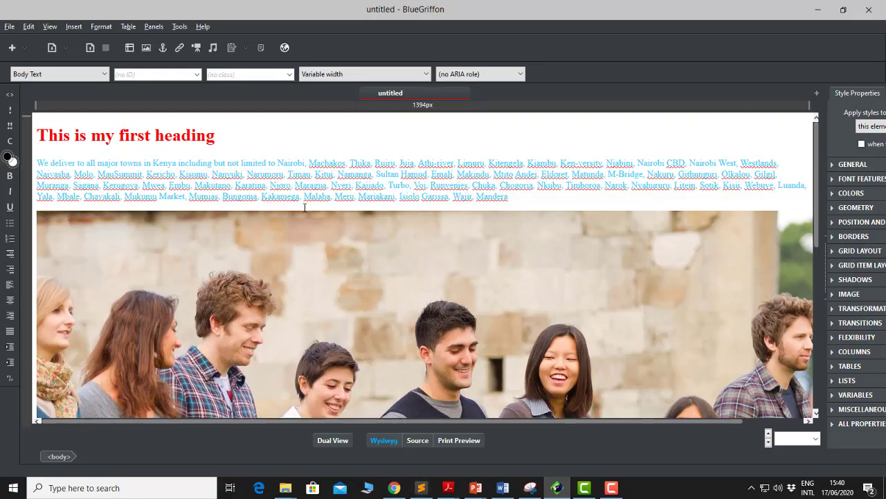
scroll(210, 160, down, 5)
scroll(210, 161, up, 1)
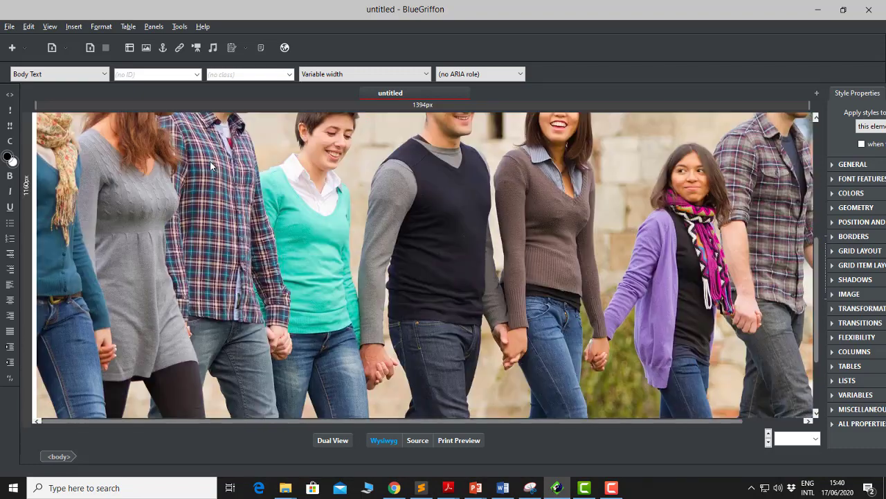
- Show the page's HTML source in BlueGriffon and examine the color span of the towns paragraph
click(416, 441)
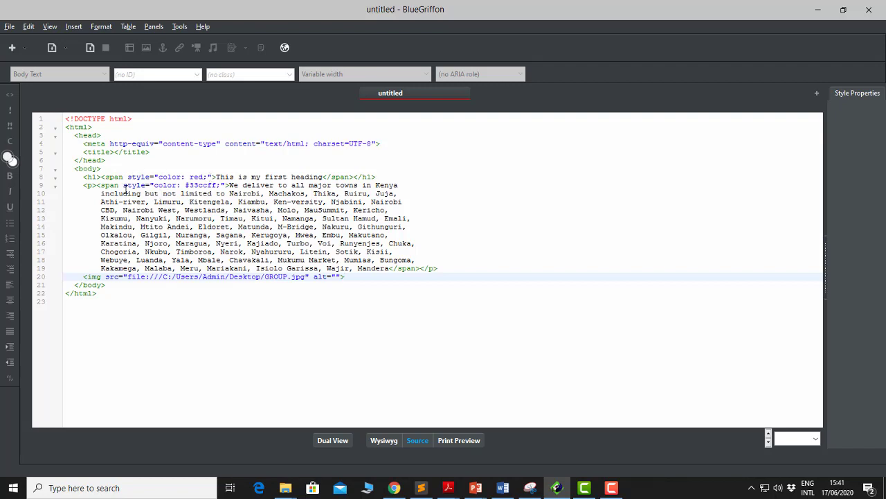
click(218, 185)
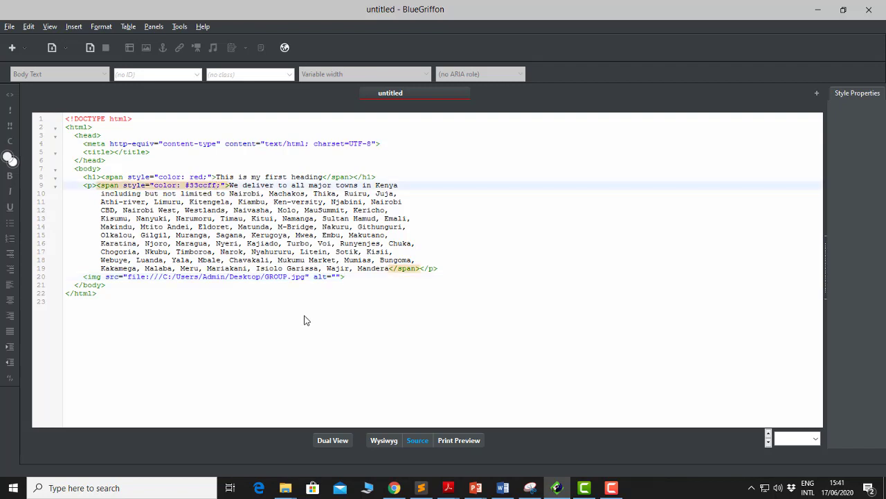
key(Down)
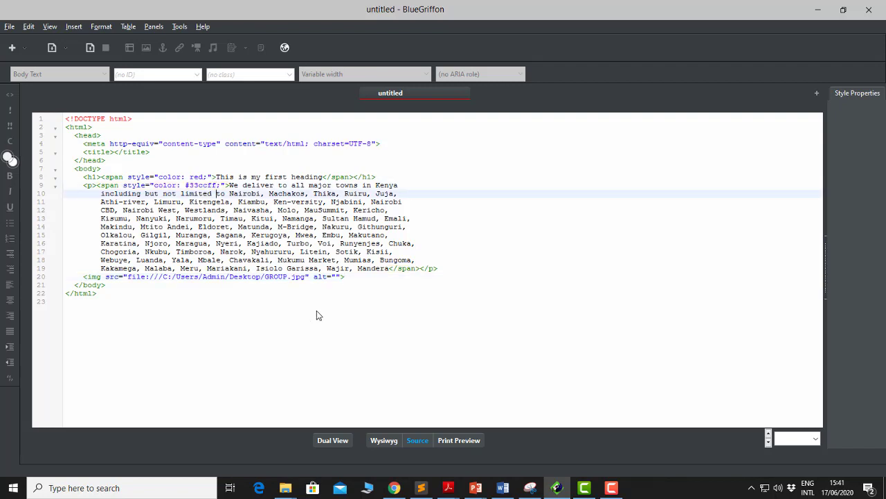
- Set the towns paragraph's span color to blue in the HTML source and return to the Wysiwyg view
key(Up)
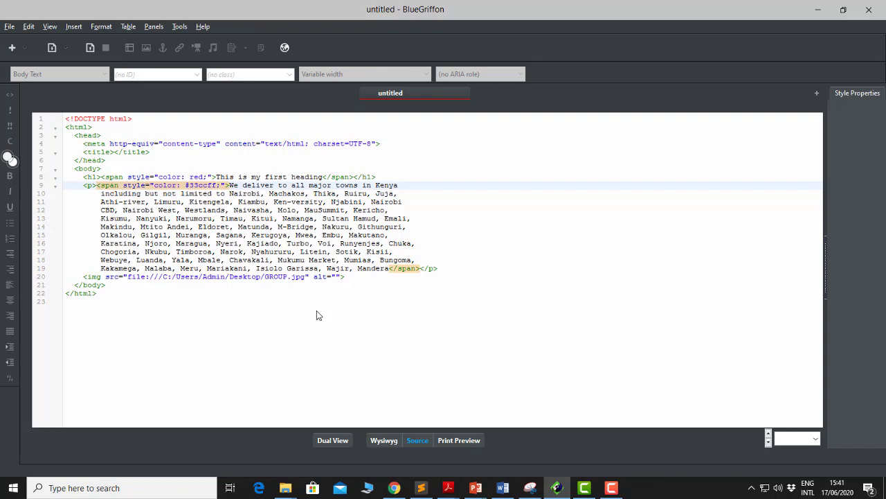
key(Down)
key(Up)
key(BackSpace)
key(BackSpace)
key(BackSpace)
key(BackSpace)
key(BackSpace)
key(BackSpace)
key(BackSpace)
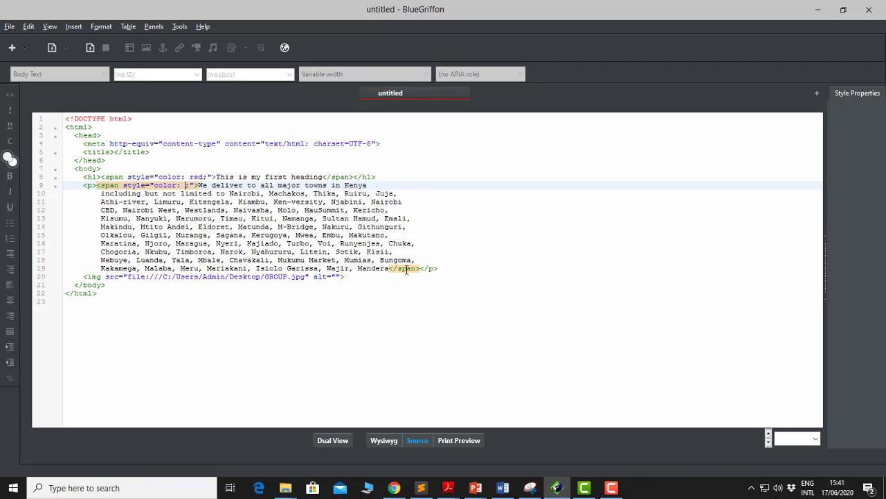
text(blu)
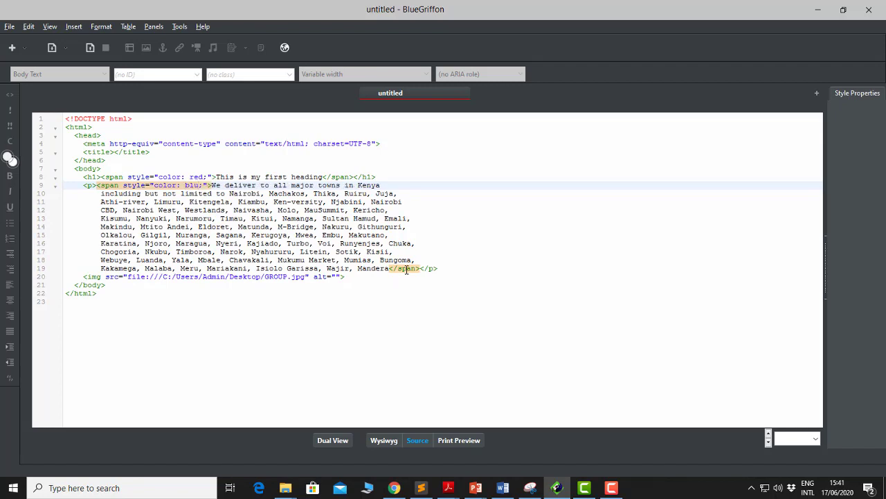
text(e)
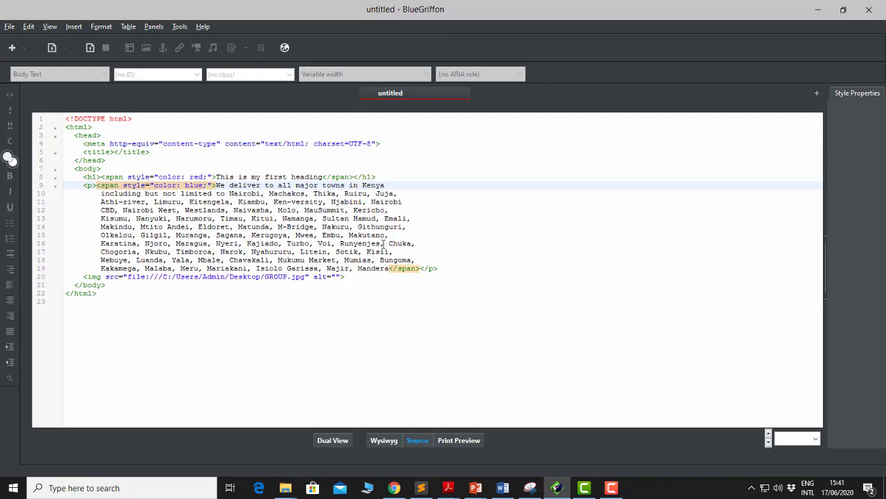
click(383, 440)
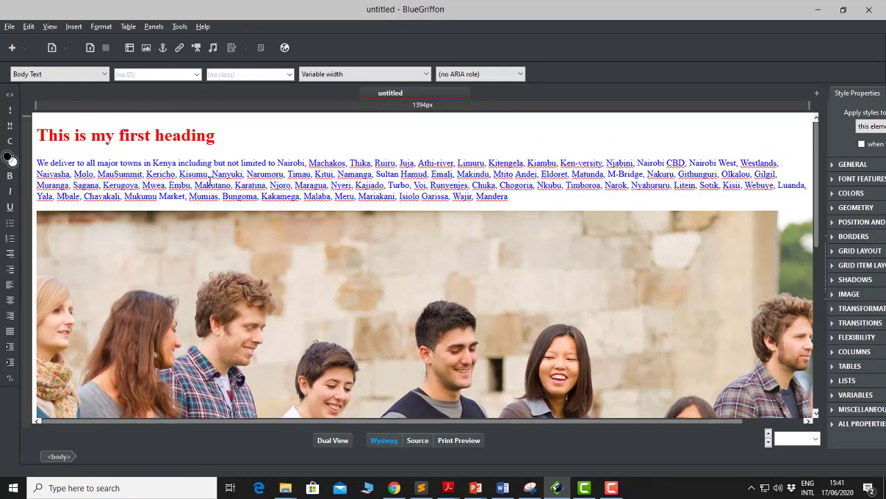
- Examine the size of the GROUP.jpg image and compare its markup with the img line of index2.html in Sublime Text
scroll(321, 236, down, 5)
scroll(320, 232, up, 3)
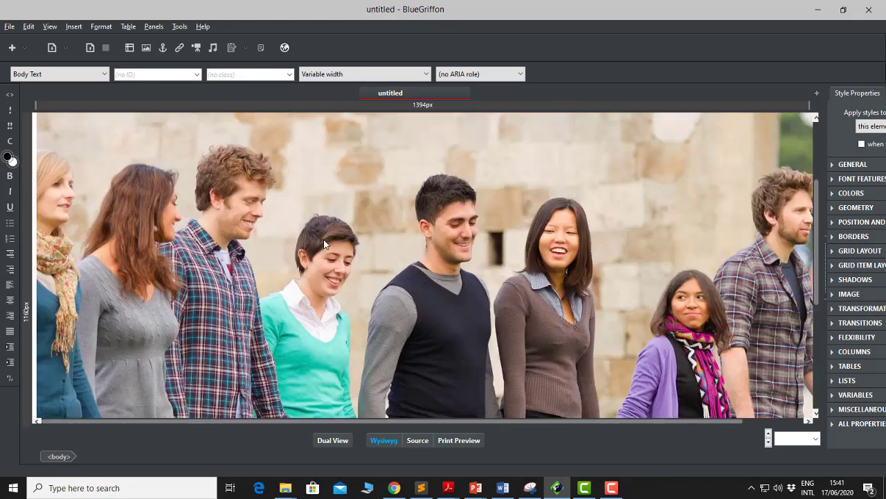
mouse_move(421, 487)
click(410, 443)
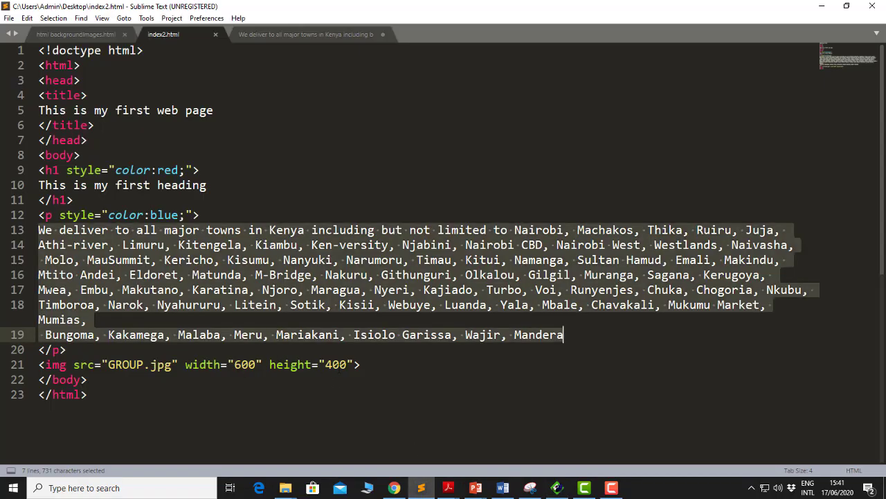
click(558, 488)
scroll(365, 345, down, 3)
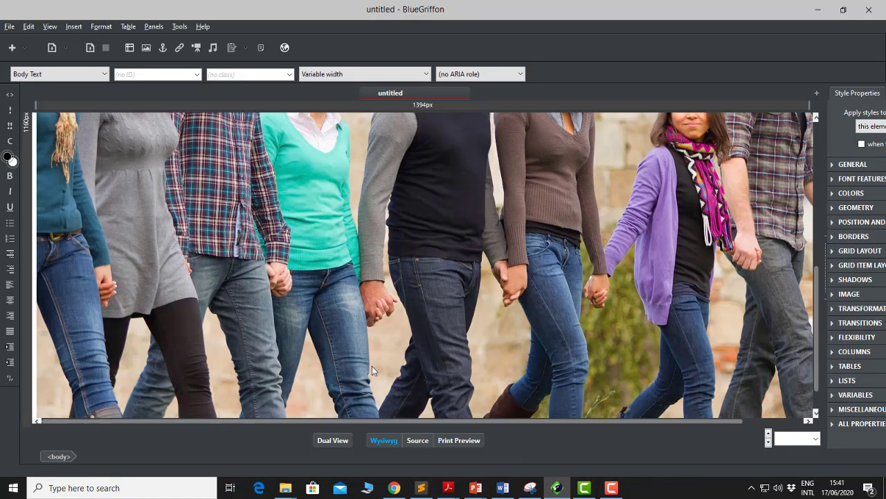
click(416, 441)
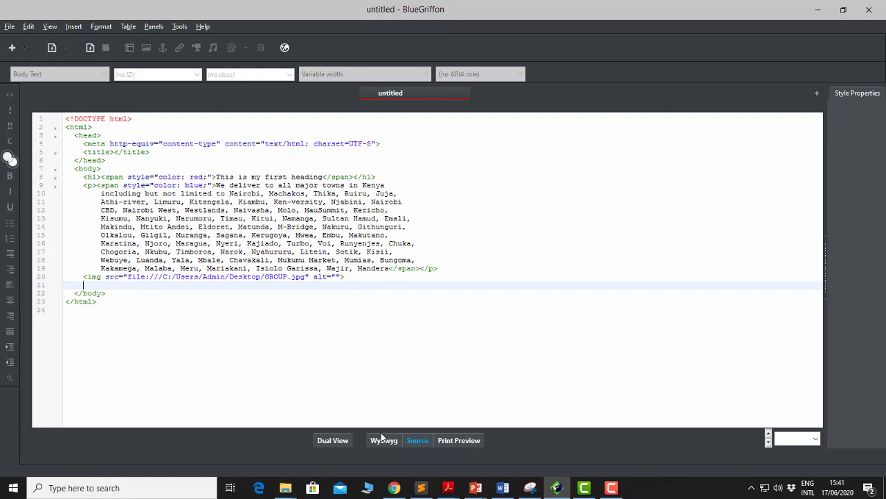
click(378, 440)
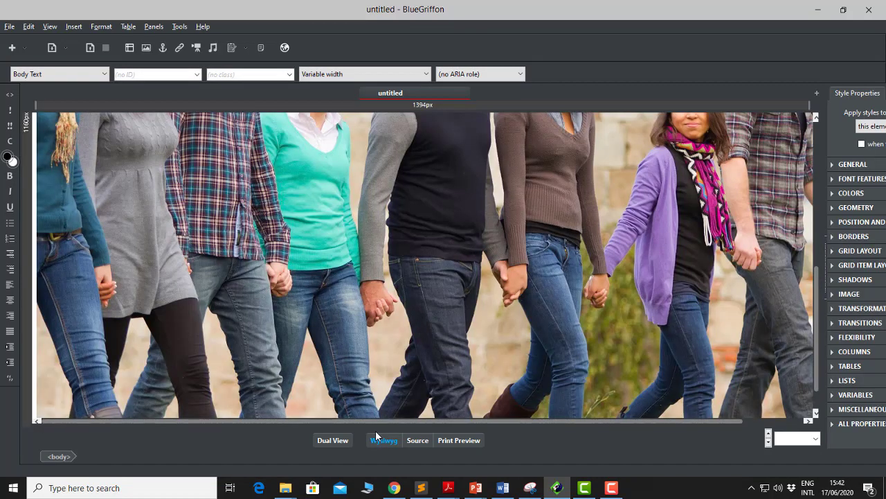
- Select the group image on the page and shrink it slightly by its corner to about 1466 × 977 px
scroll(491, 320, up, 6)
scroll(485, 319, down, 1)
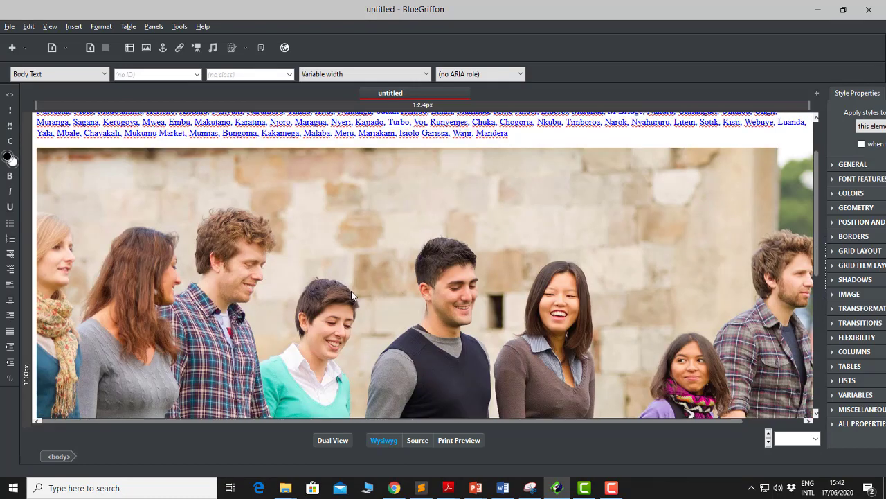
scroll(346, 298, up, 1)
click(230, 280)
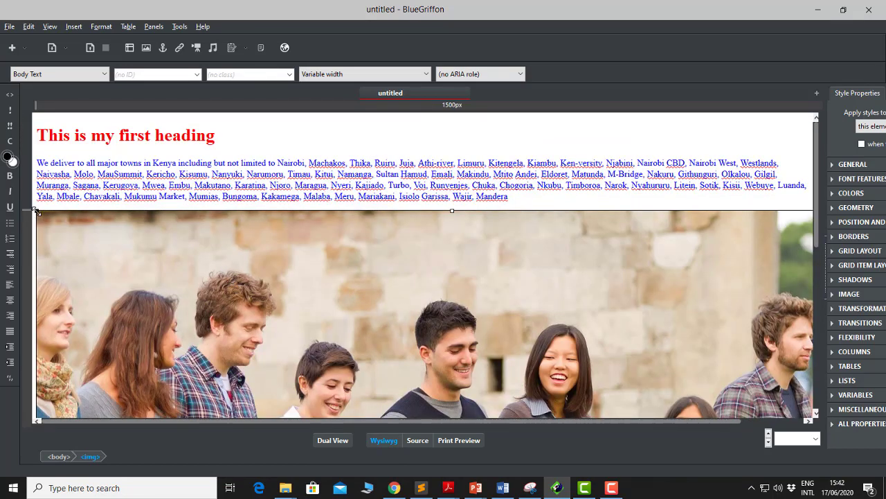
drag(36, 211, 61, 223)
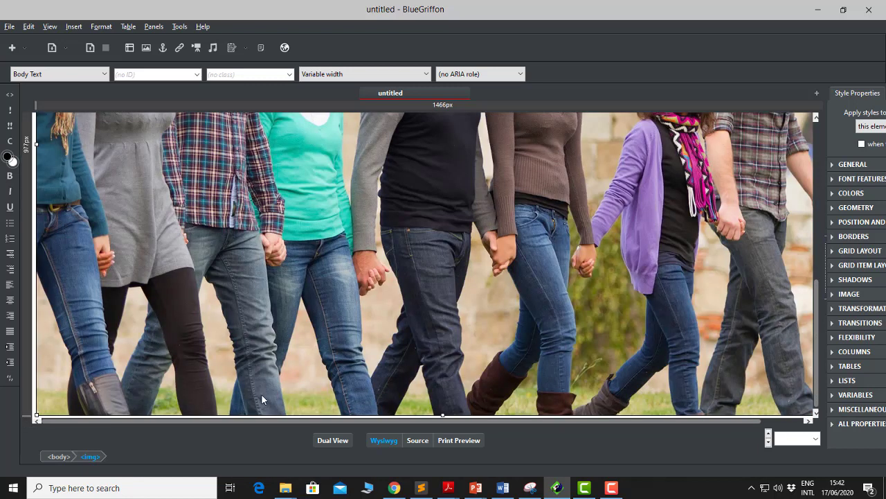
- Compare the image's style in the HTML source with index2.html in Sublime Text and set its width to 600px in BlueGriffon
click(418, 441)
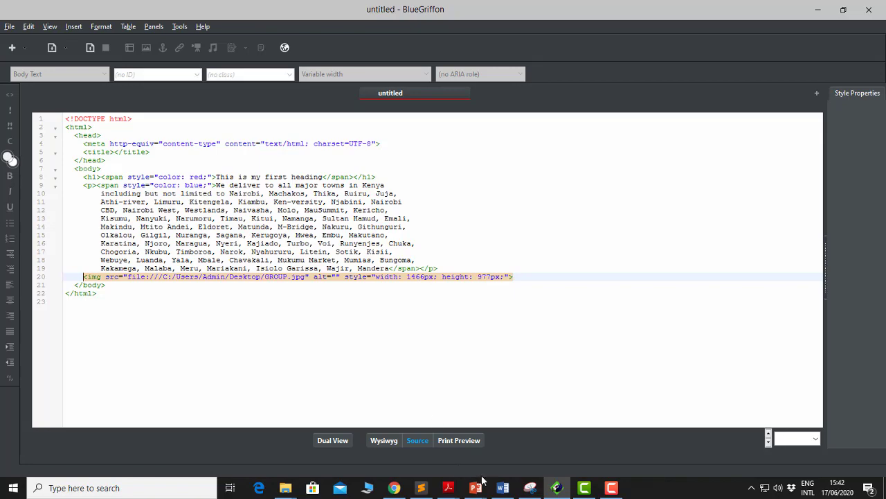
click(422, 487)
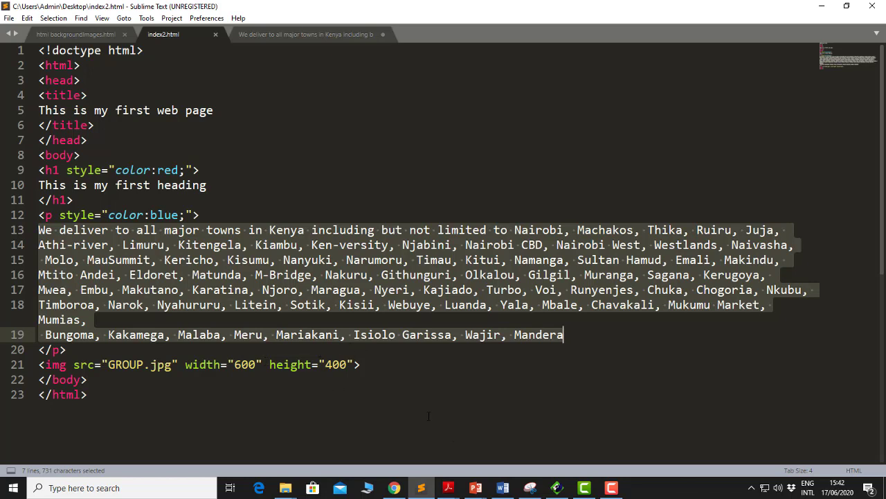
click(557, 487)
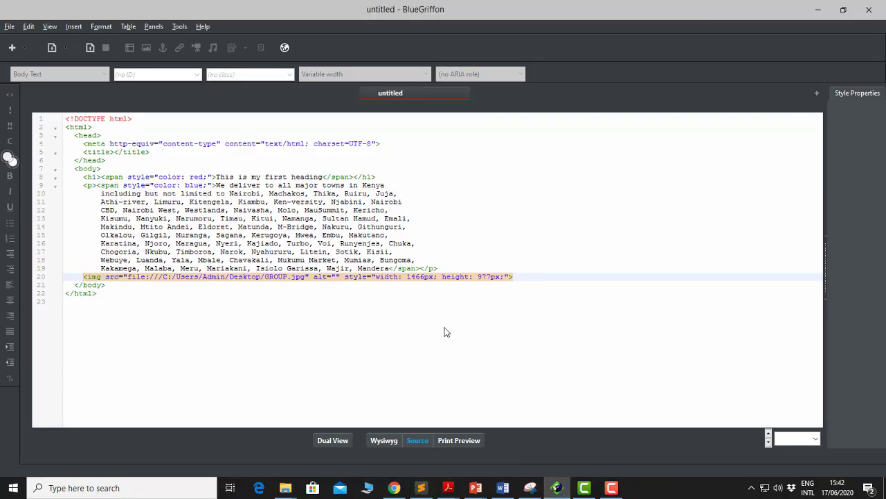
click(453, 301)
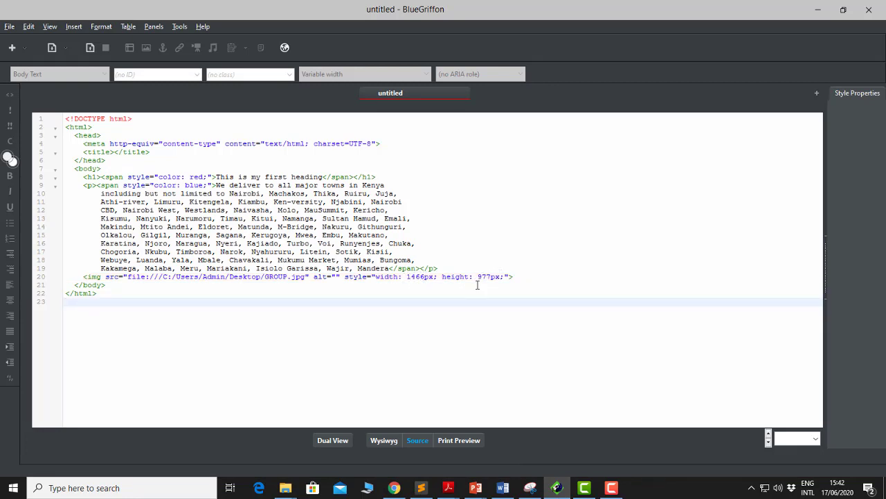
click(424, 276)
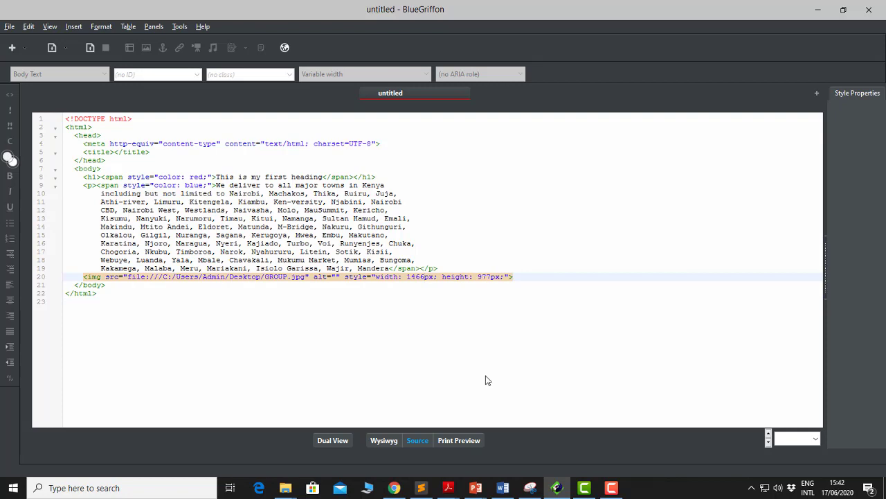
key(BackSpace)
key(BackSpace)
key(BackSpace)
key(BackSpace)
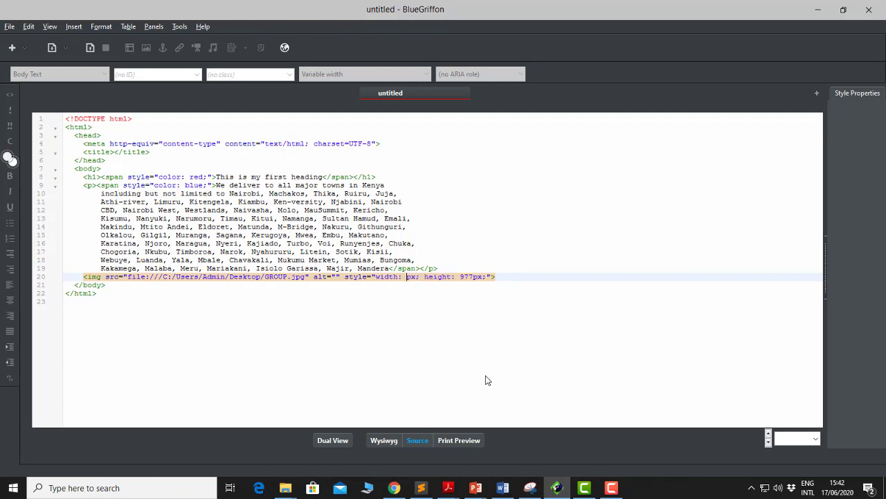
text(600)
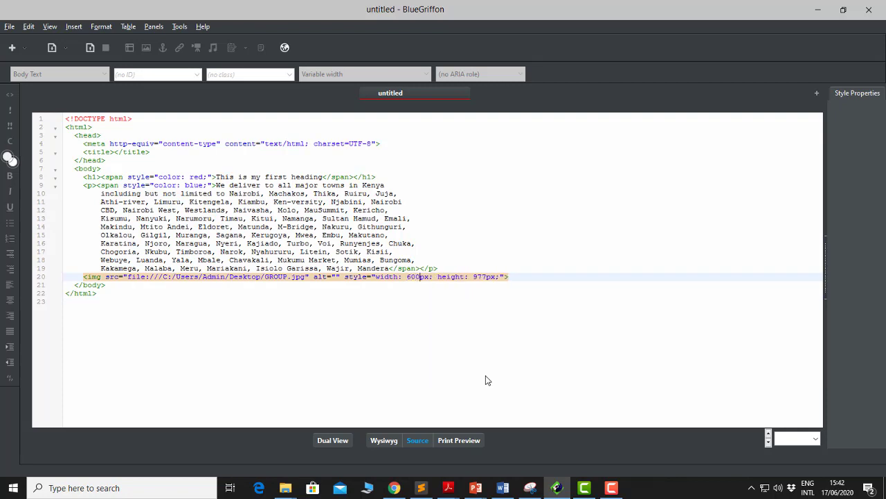
- Set the image's height to 400px in the source and show the page in the Wysiwyg view
click(488, 277)
key(BackSpace)
key(BackSpace)
key(BackSpace)
text(400)
click(383, 440)
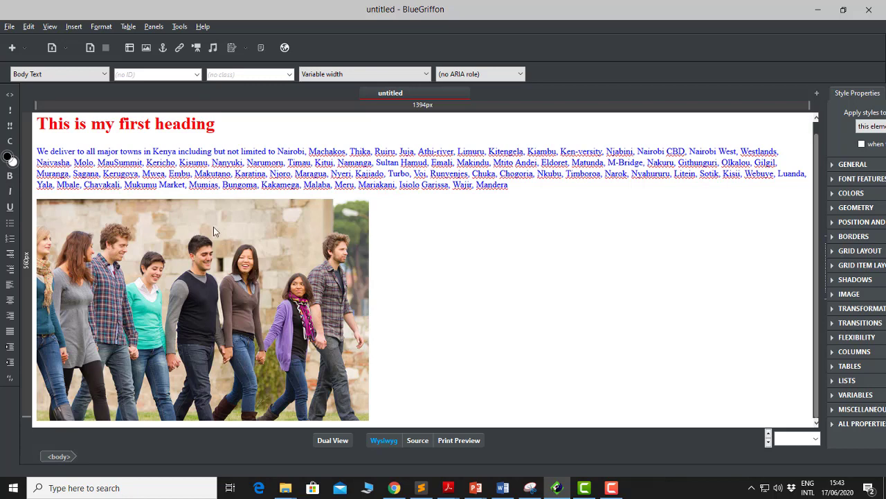
- Start saving the page and title it "This is my first web page", copied from index2.html in Sublime Text
click(10, 27)
click(29, 92)
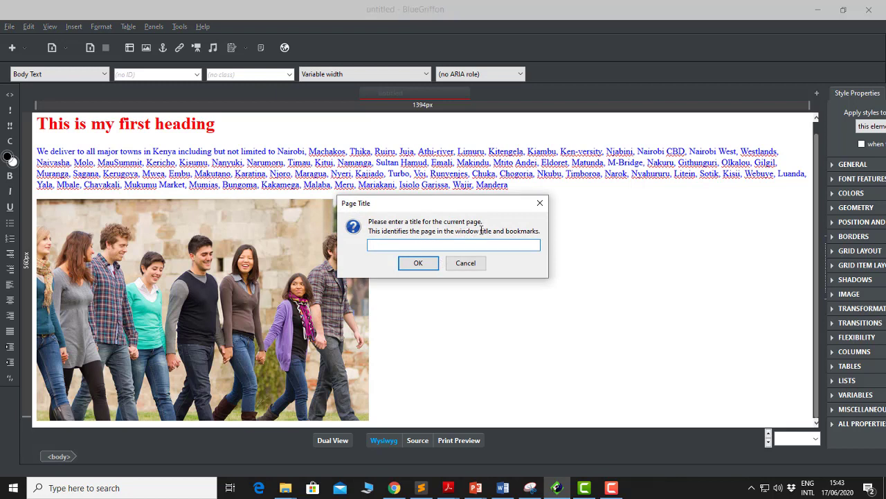
click(421, 488)
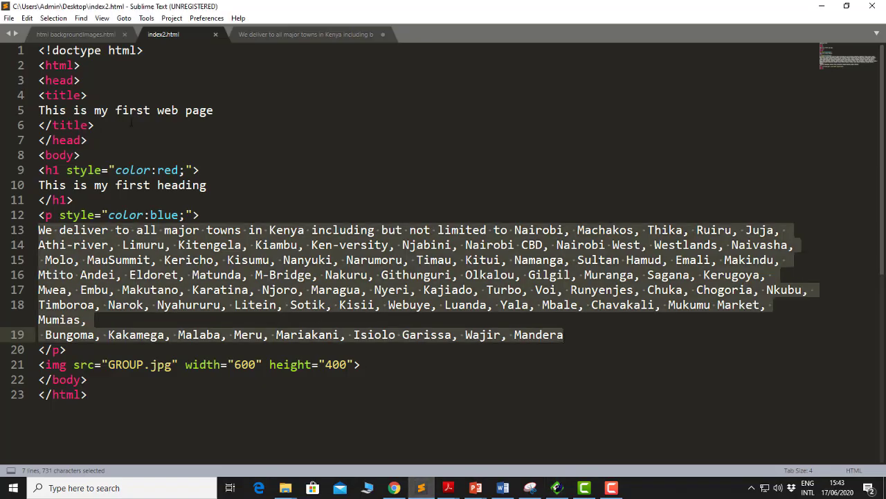
drag(39, 111, 224, 111)
key(ctrl+c)
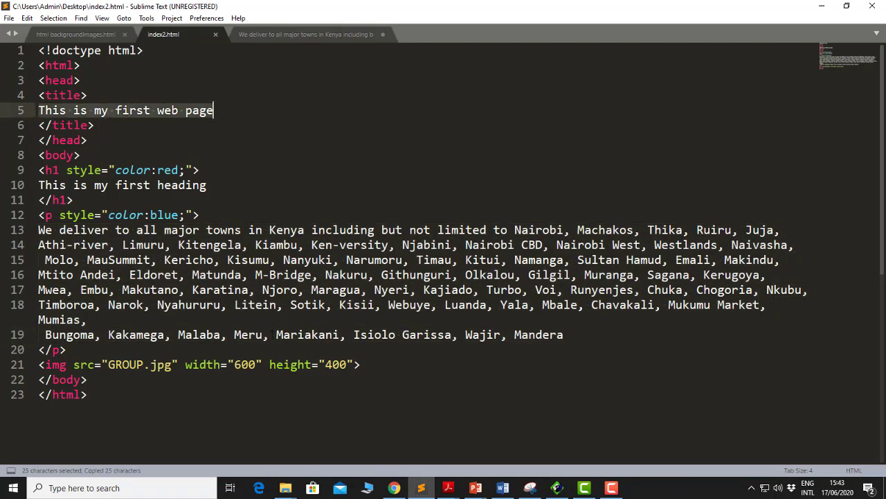
click(557, 487)
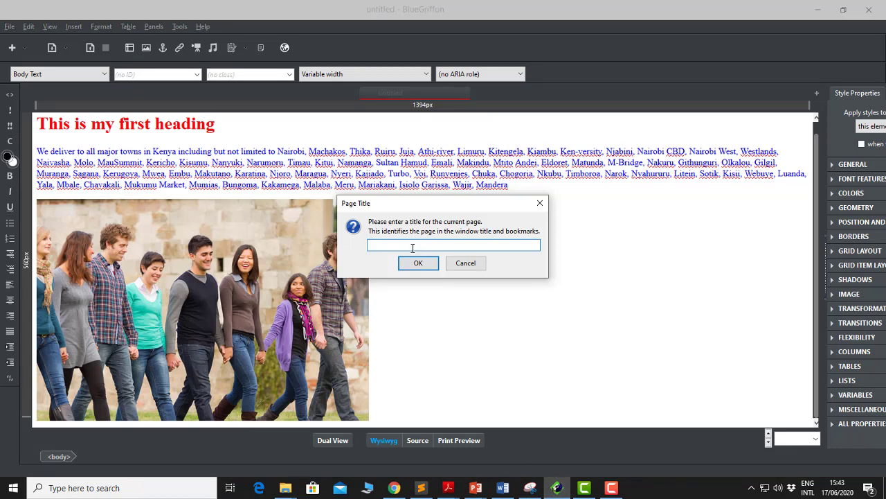
key(ctrl+v)
click(416, 264)
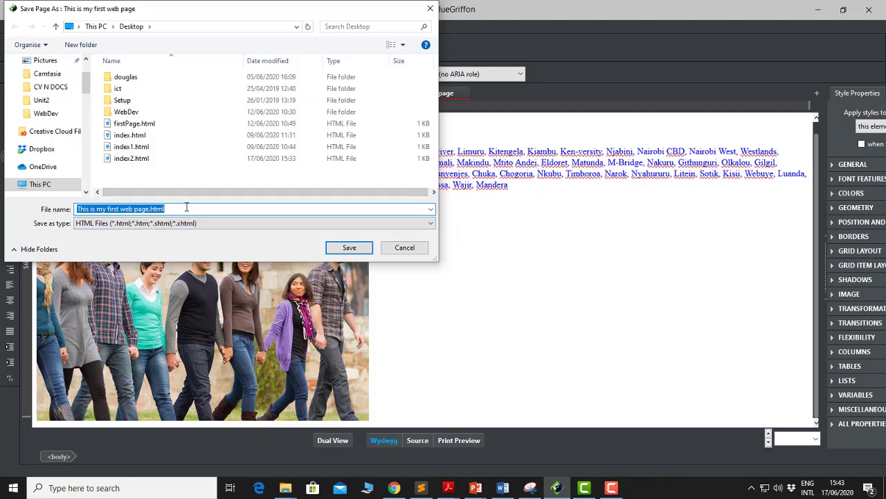
- Save the page to the Desktop as an HTML file named index3
text(inde)
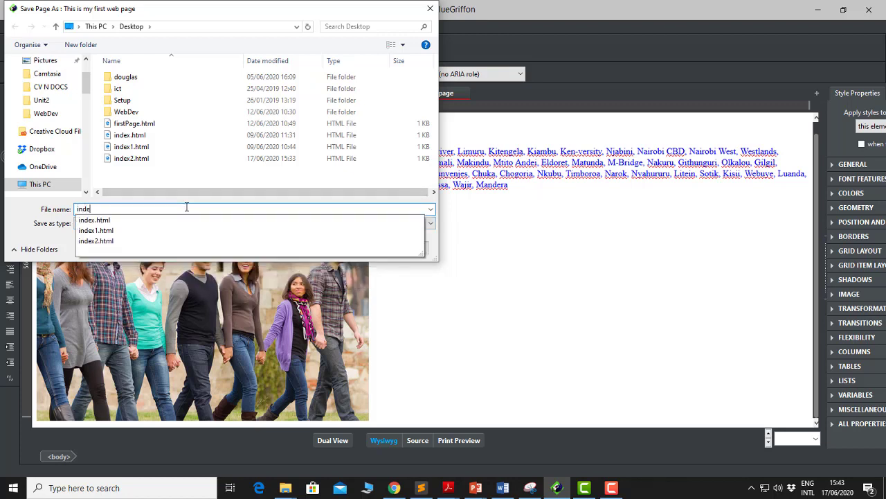
text(ex)
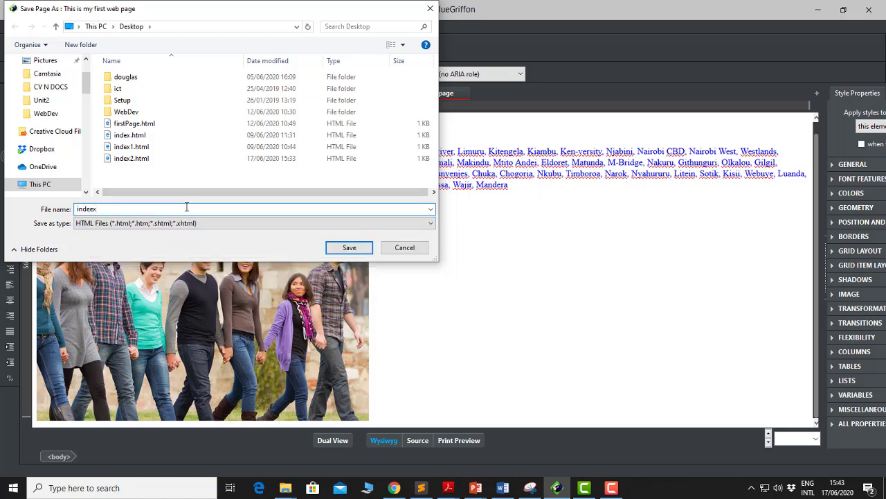
key(BackSpace)
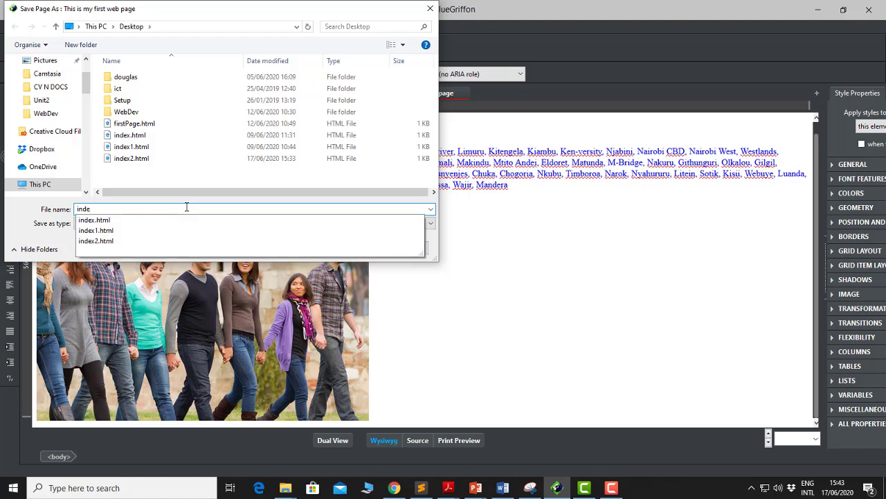
text(x3)
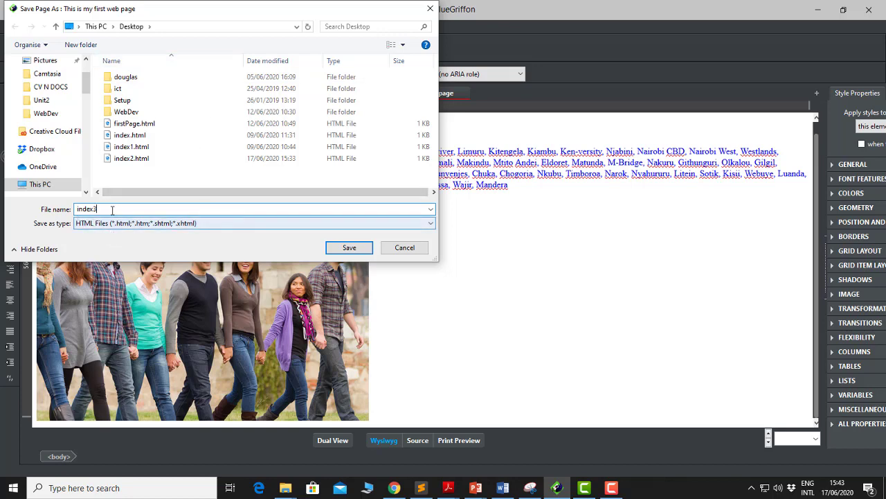
click(344, 250)
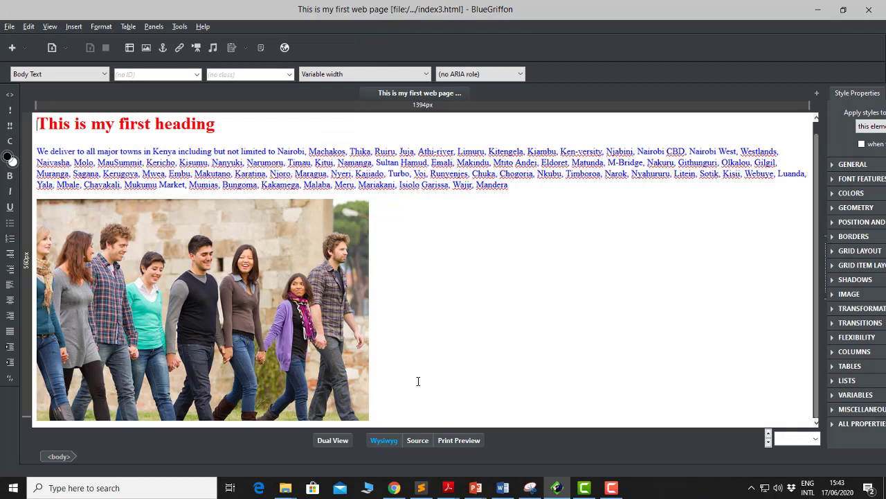
- Minimize the open windows and move the index3.html file to the empty desktop area beside the BlueGriffon shortcut
click(819, 9)
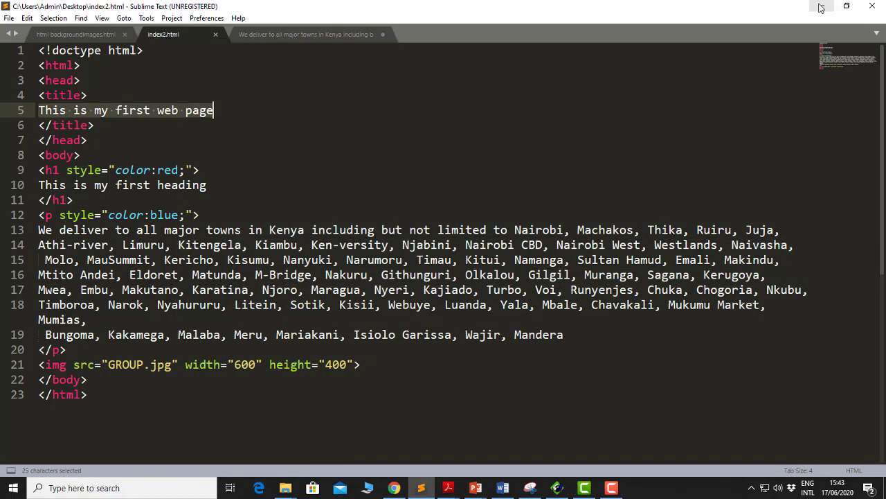
click(820, 7)
click(822, 9)
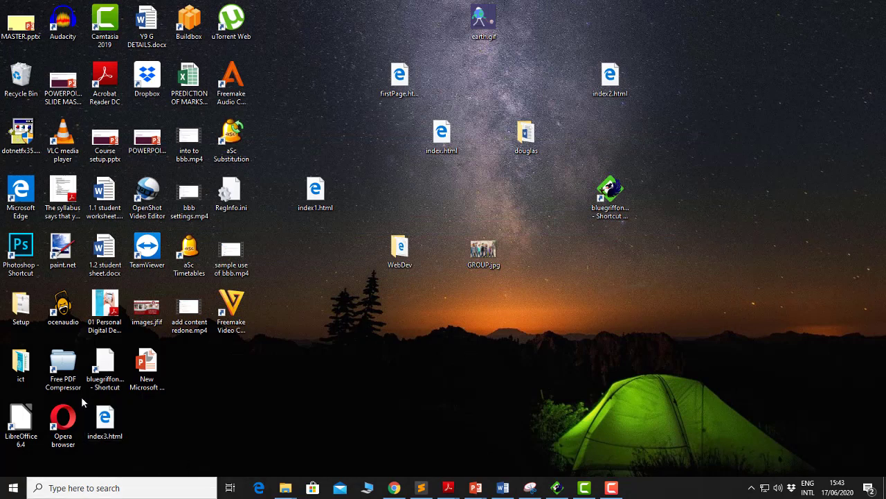
drag(104, 419, 738, 184)
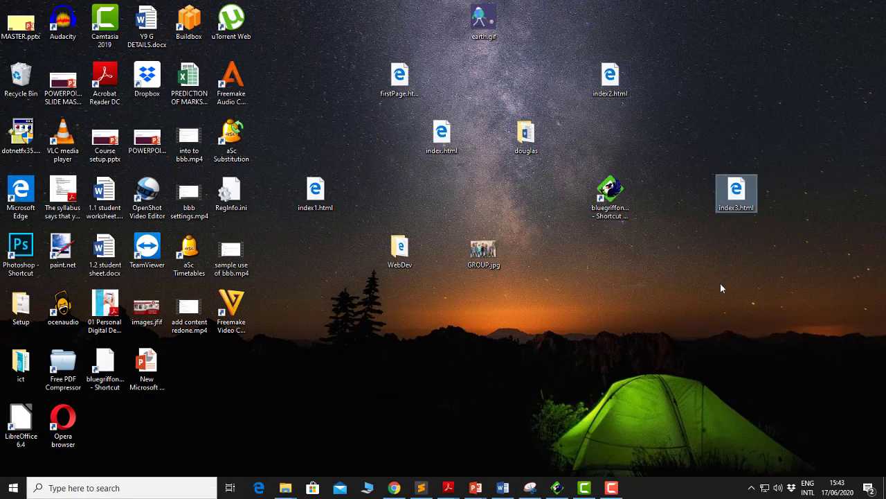
- Clear the paragraph selection on the index2.html page in Chrome and open index3.html from the desktop with Google Chrome
click(394, 487)
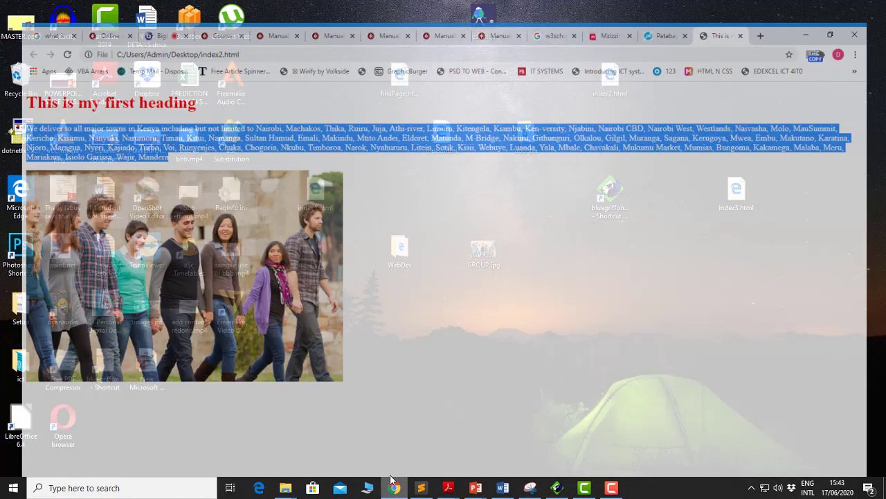
click(521, 325)
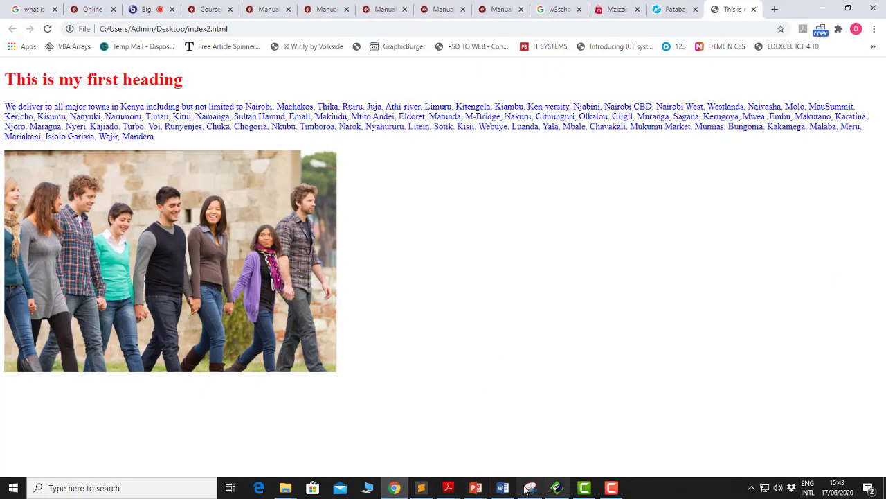
click(822, 8)
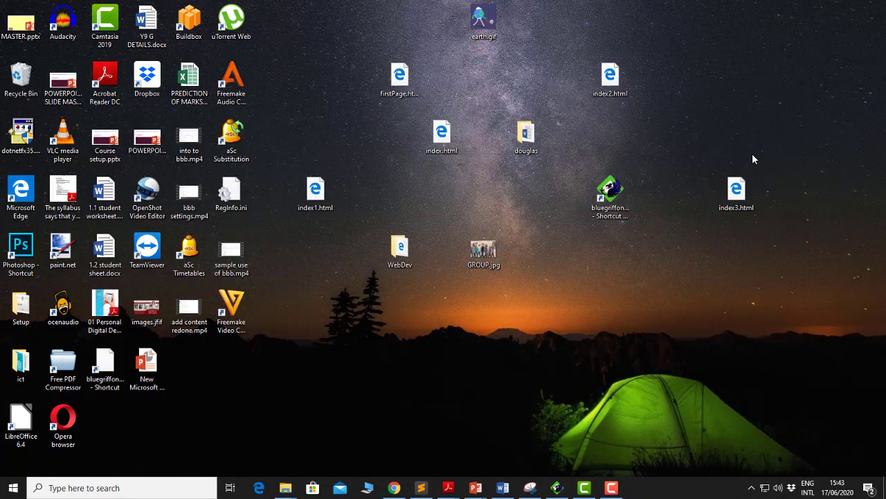
right_click(736, 192)
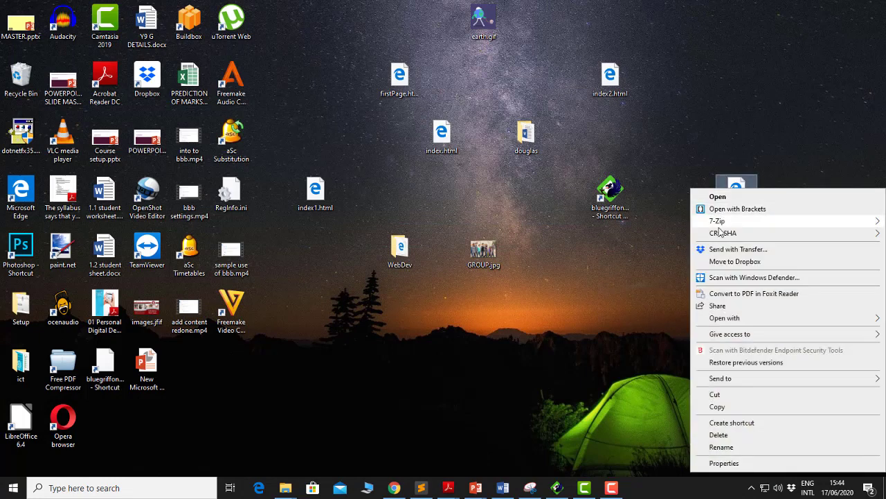
mouse_move(719, 321)
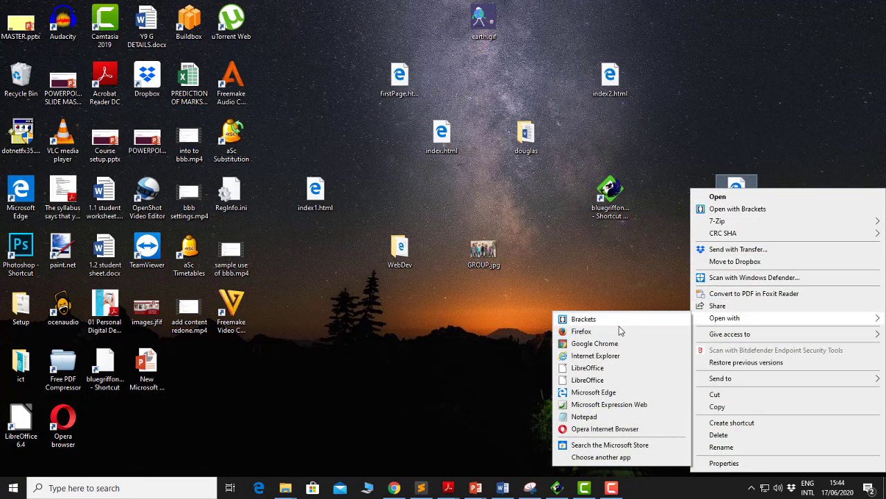
click(608, 342)
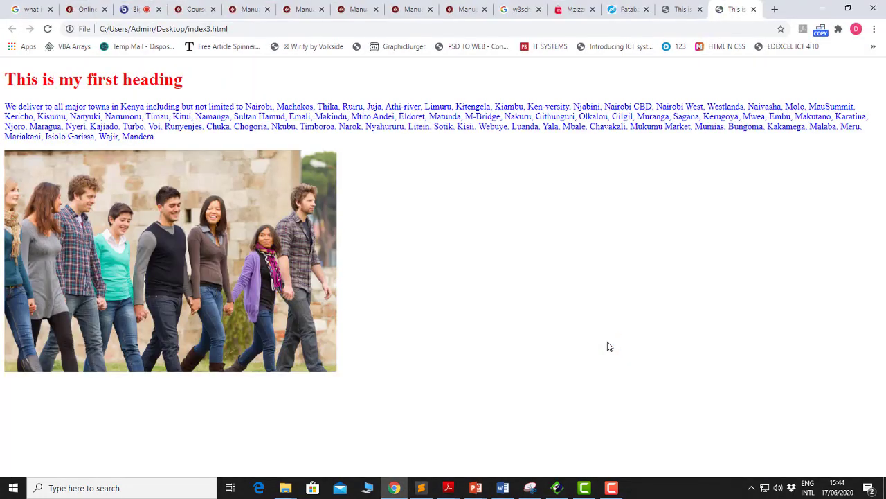
- Compare the rendered index2.html and index3.html pages in Chrome, checking heading, paragraph color and image size
click(682, 11)
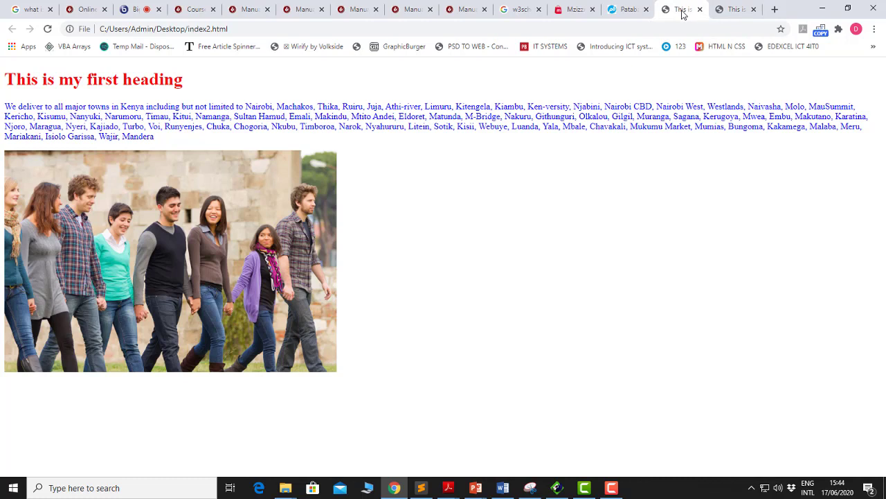
click(734, 11)
click(679, 13)
click(731, 12)
click(682, 11)
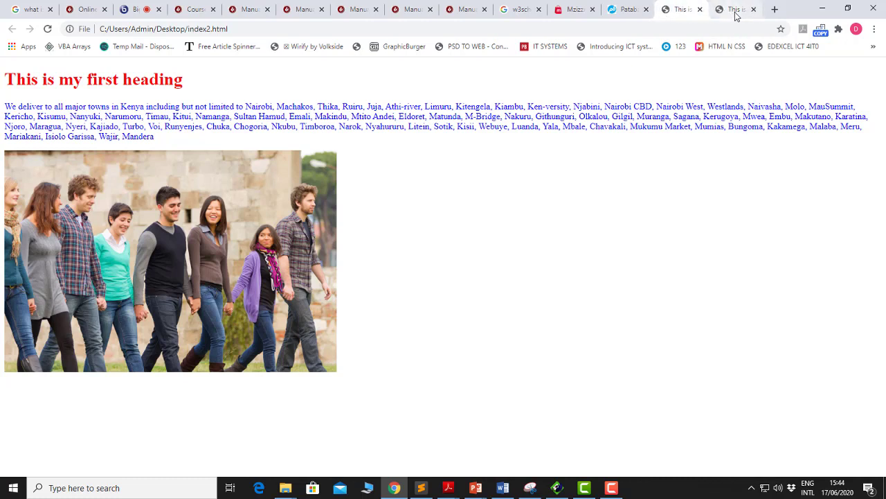
click(736, 14)
click(676, 8)
click(739, 15)
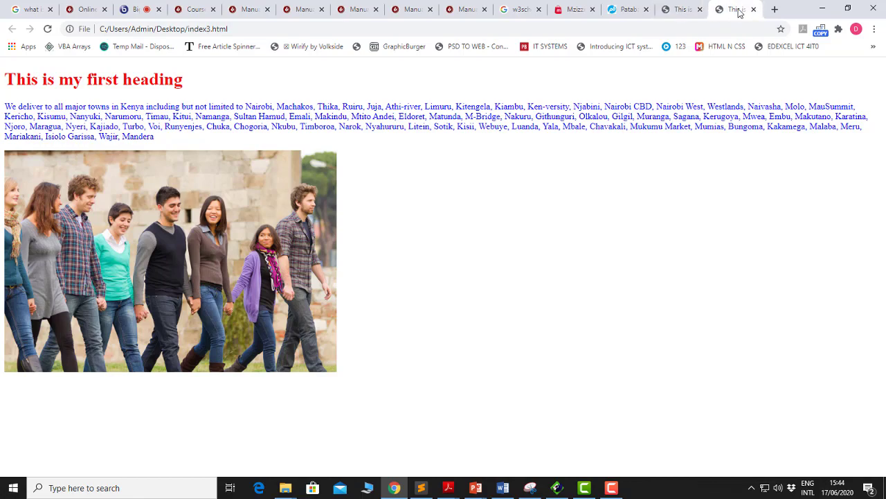
click(683, 12)
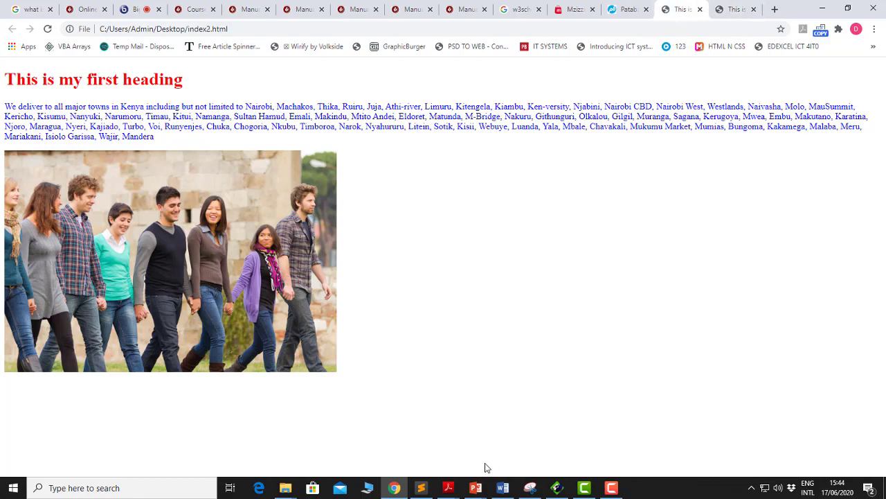
- Set the paragraph's color style to coral in index2.html in Sublime Text and save the file
click(421, 487)
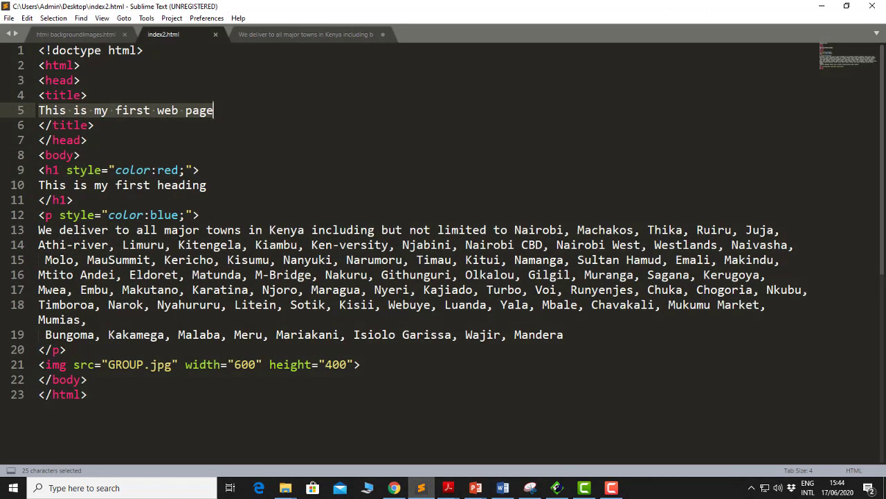
drag(178, 215, 151, 214)
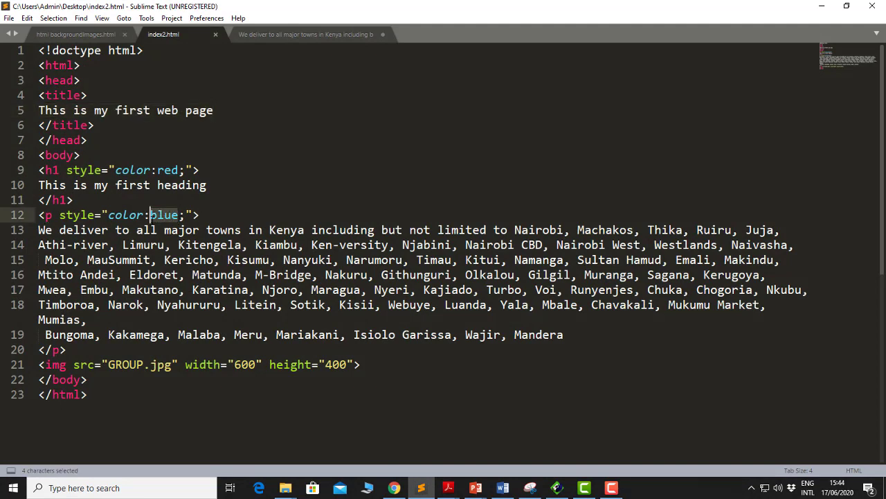
text(c)
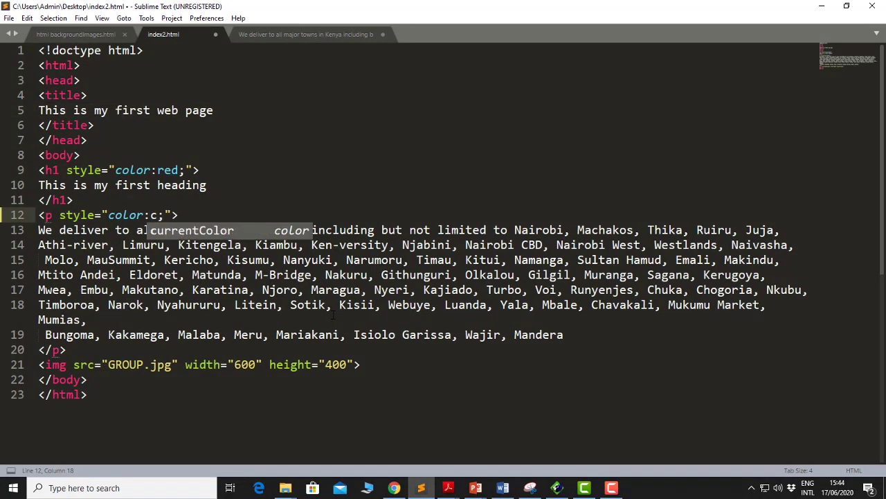
text(oral)
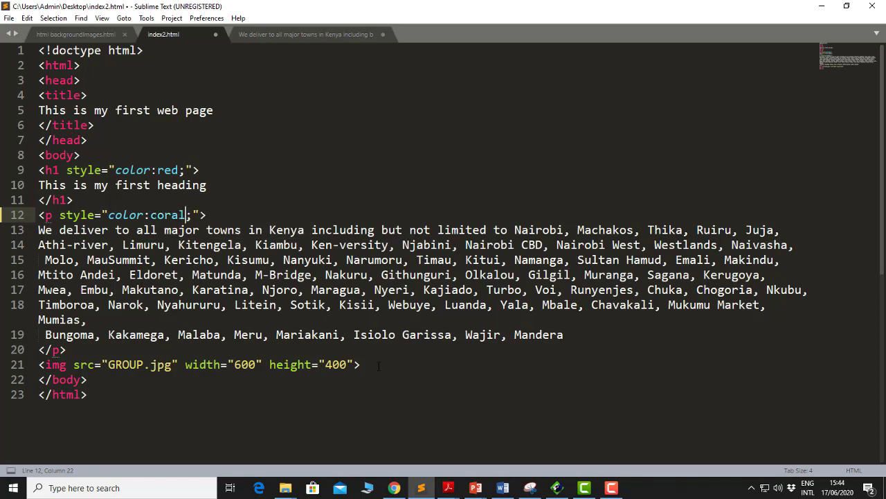
key(ctrl+s)
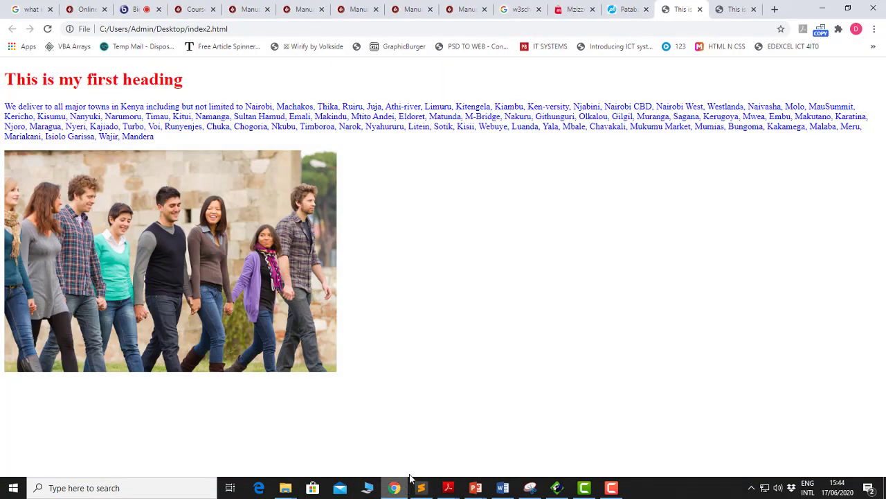
- Reload index2.html in Chrome and compare its paragraph color with the index3.html page
click(394, 488)
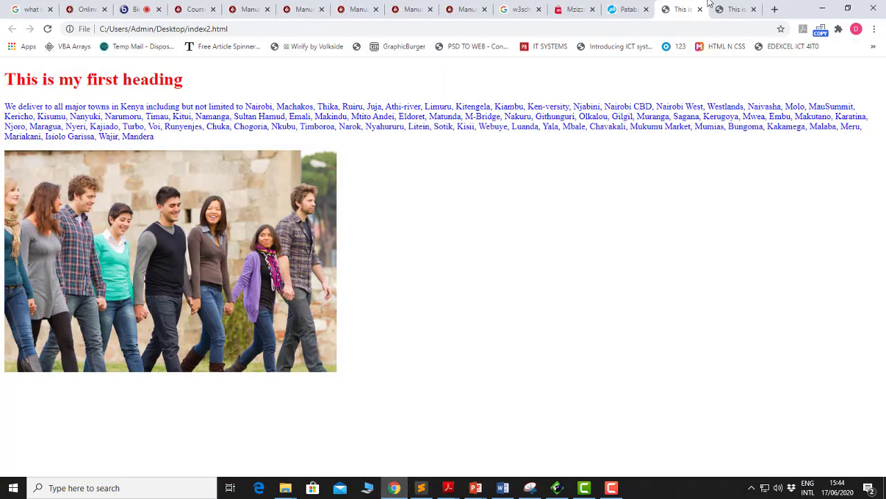
click(47, 29)
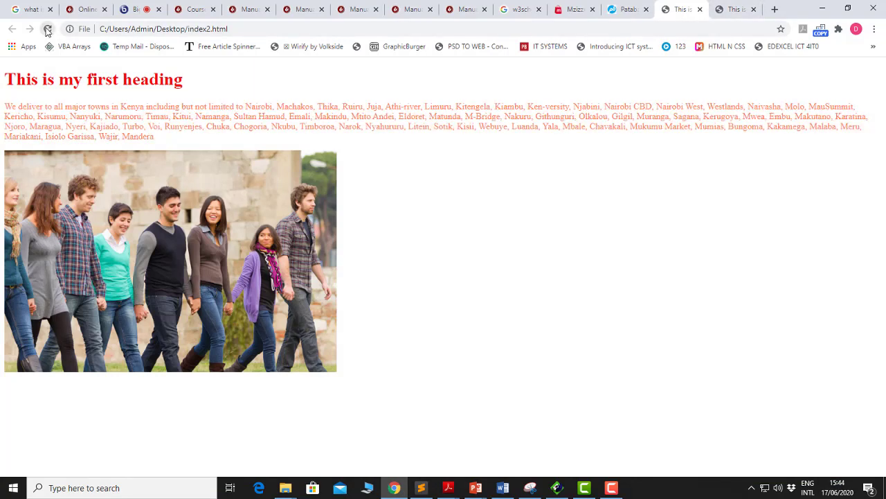
click(732, 9)
click(673, 10)
click(736, 10)
click(692, 10)
click(731, 12)
click(679, 10)
- Show the HTML source of index3.html in BlueGriffon and compare it with the index2.html code in Sublime Text
click(422, 487)
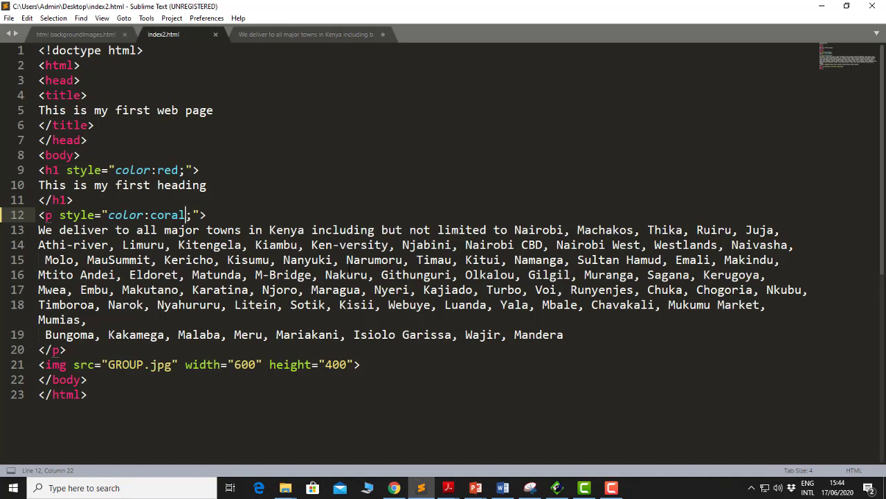
click(556, 488)
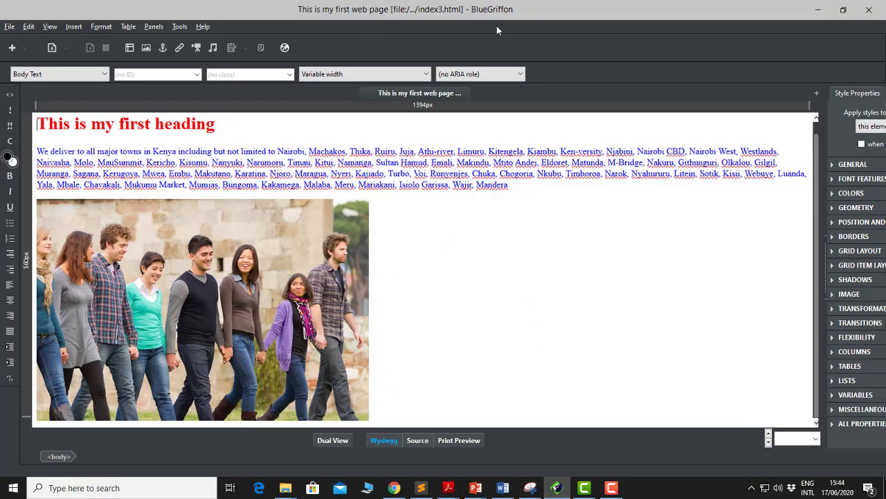
click(416, 440)
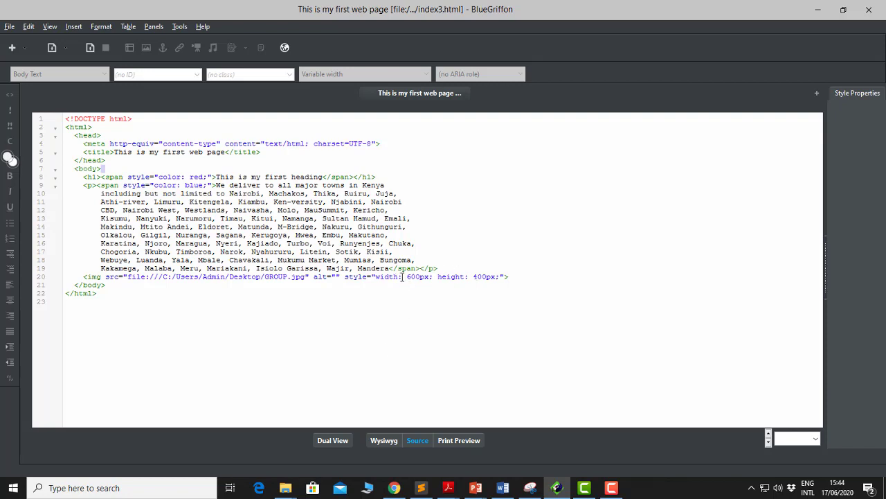
click(203, 178)
text(;)
click(421, 488)
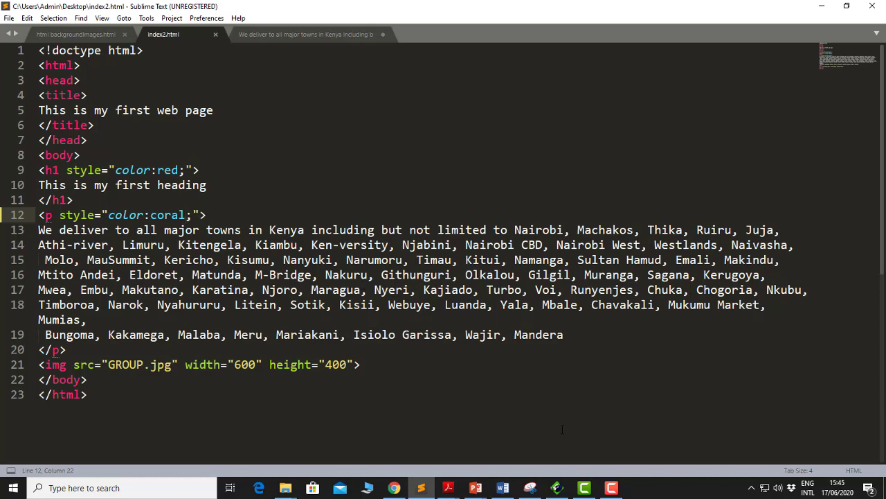
click(556, 487)
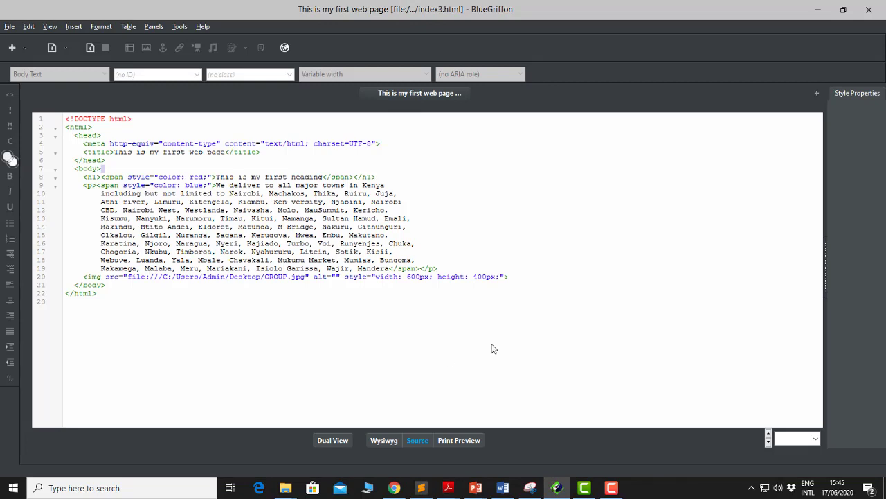
click(612, 488)
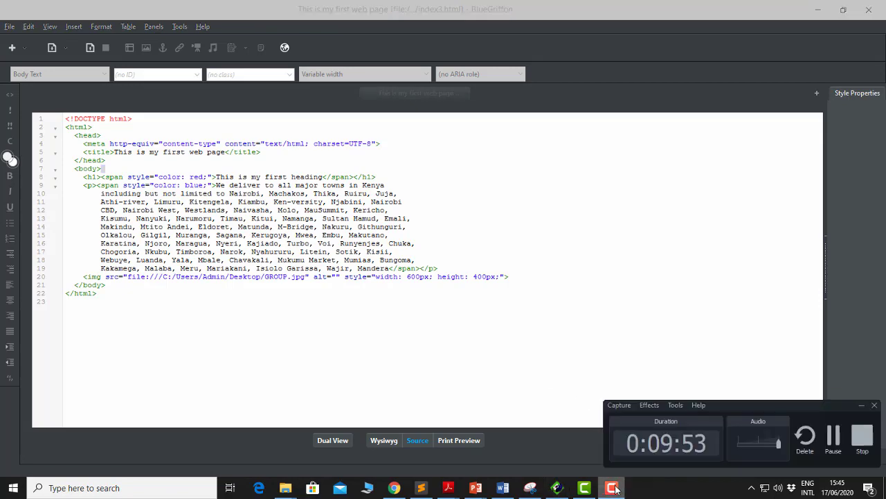